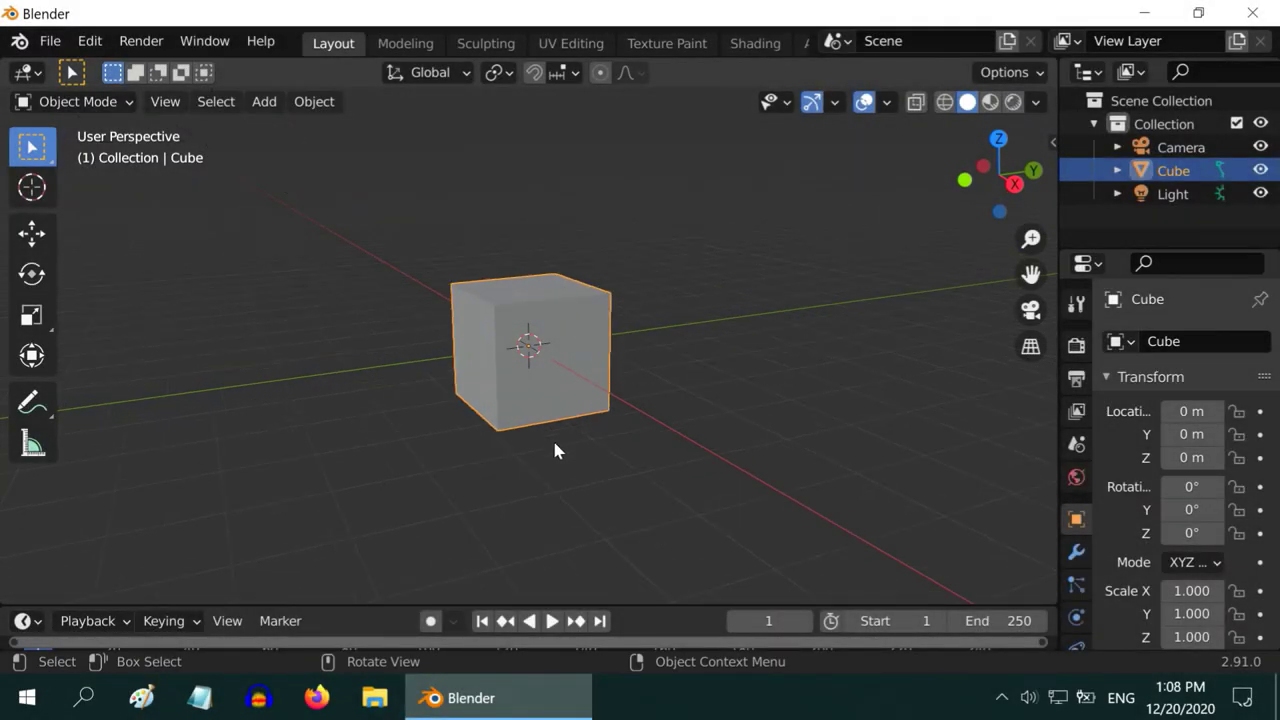
scroll(495, 451, up, 1)
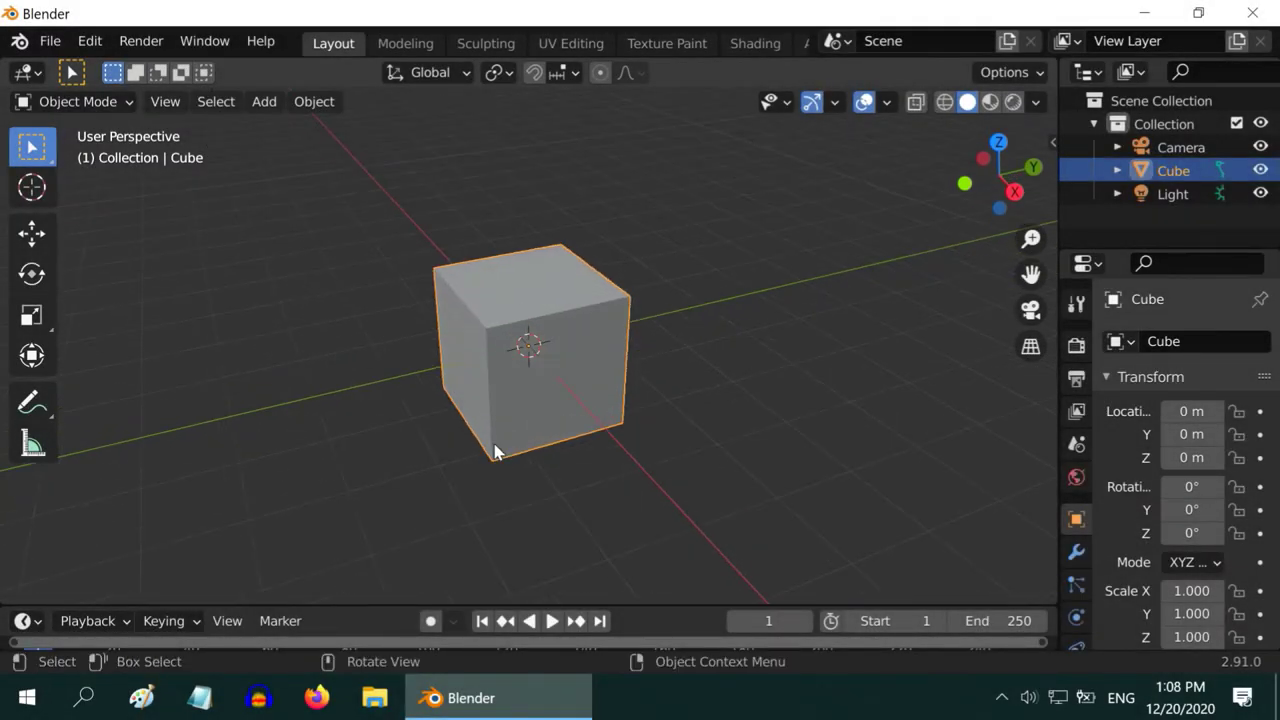
scroll(494, 449, up, 2)
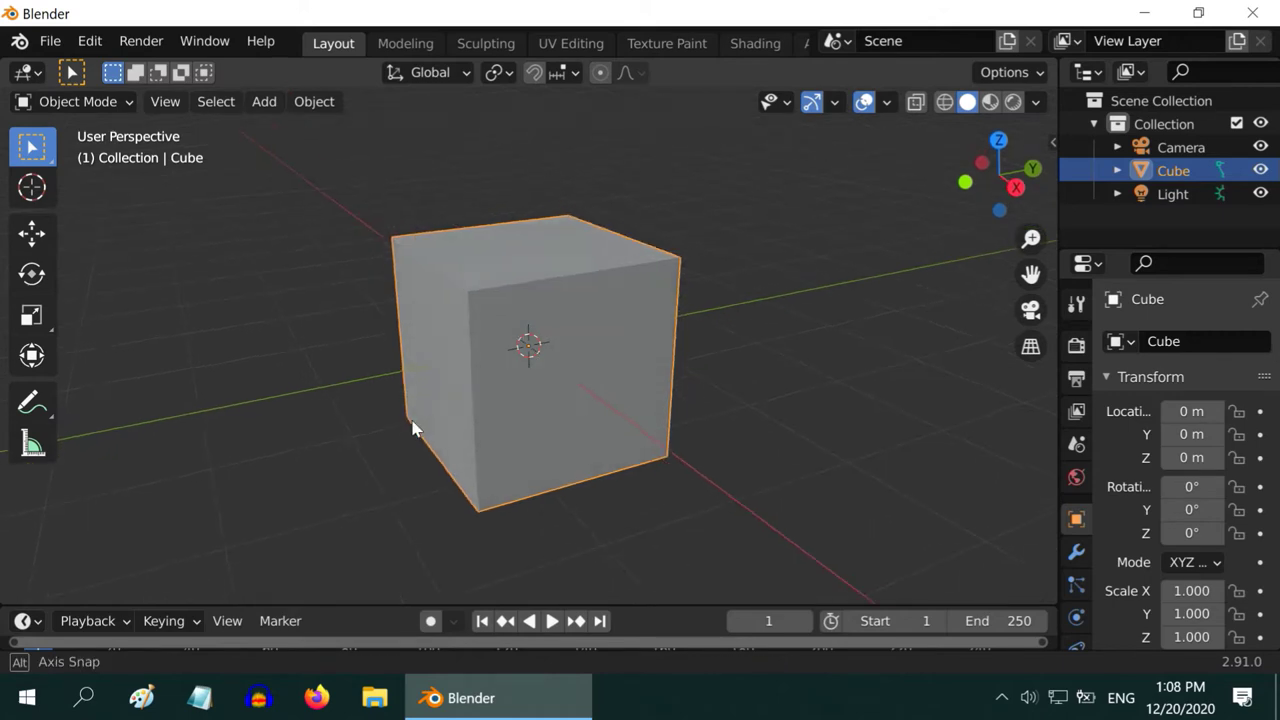
scroll(403, 428, down, 2)
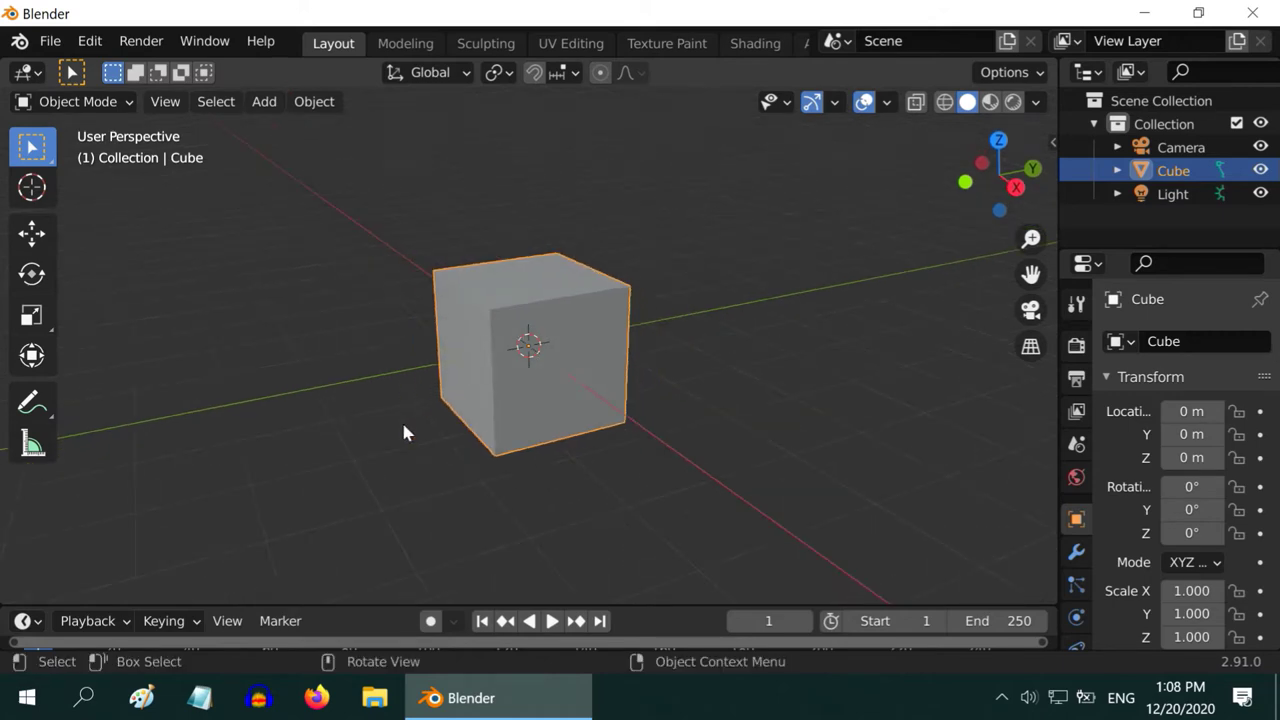
scroll(401, 420, down, 1)
scroll(394, 439, down, 2)
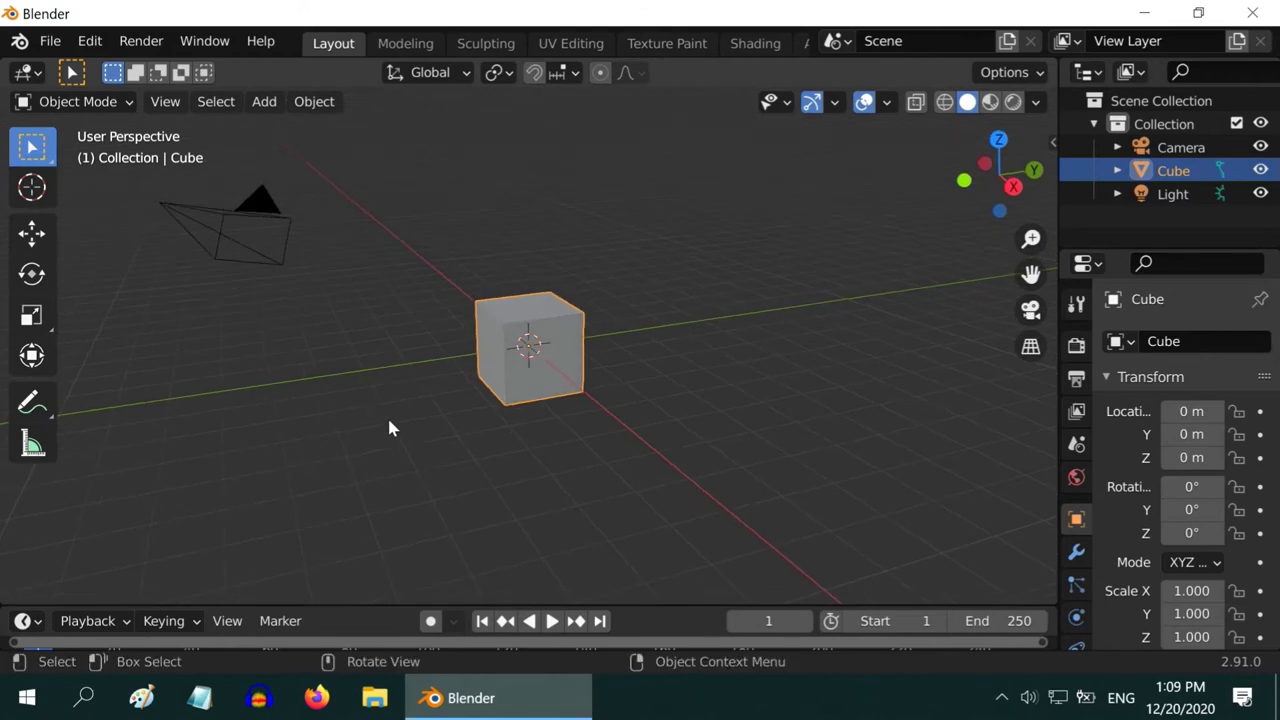
scroll(563, 428, up, 2)
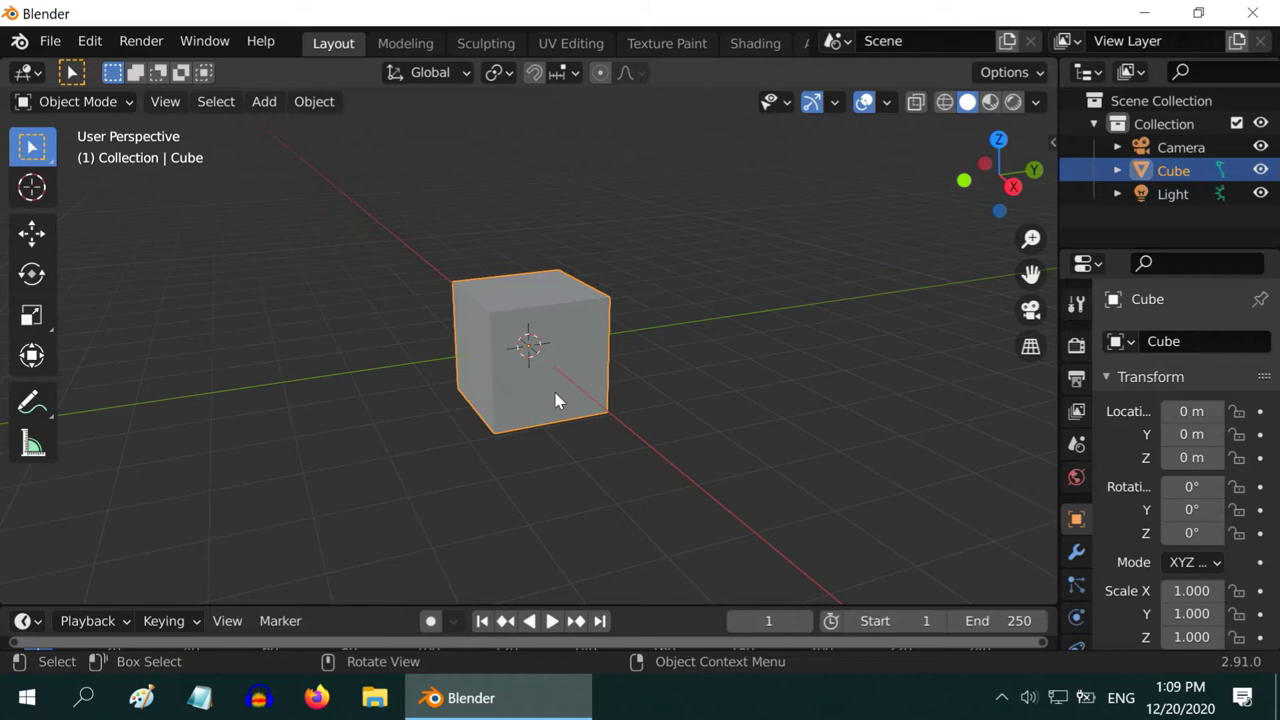
Display the cube's material properties and widen the properties area so its labels are readable.
scroll(1073, 517, down, 4)
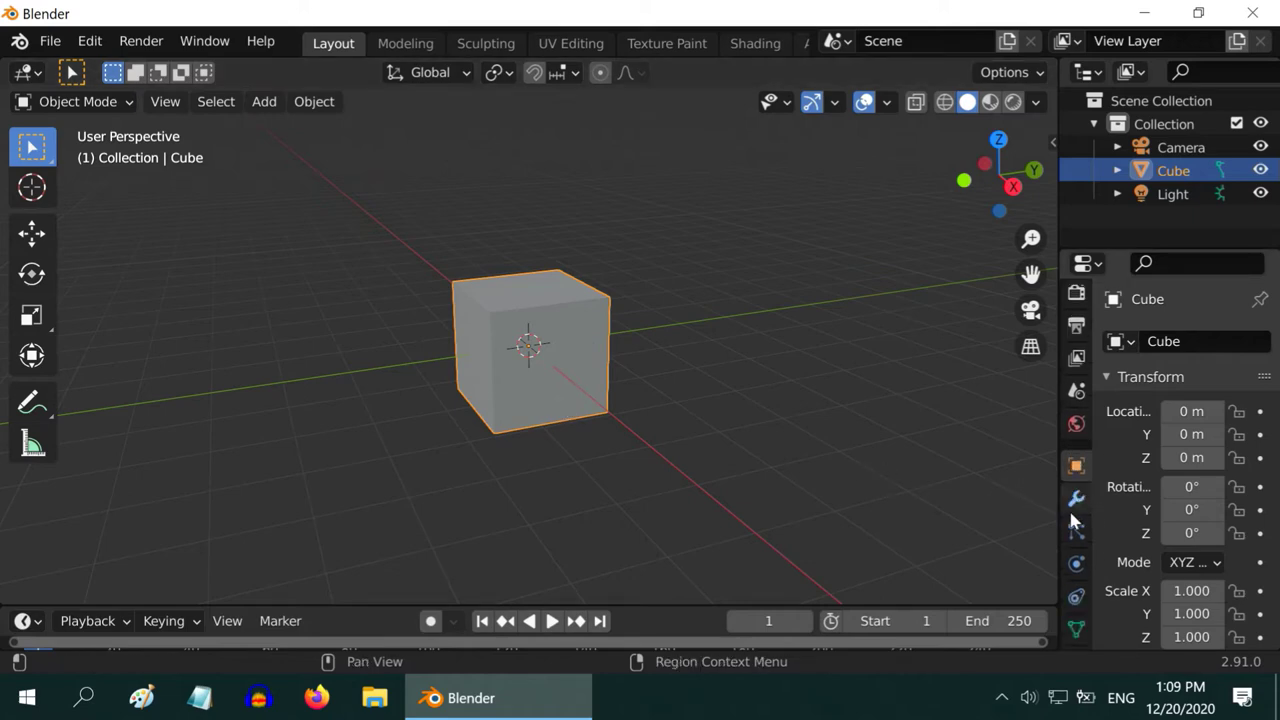
click(1076, 585)
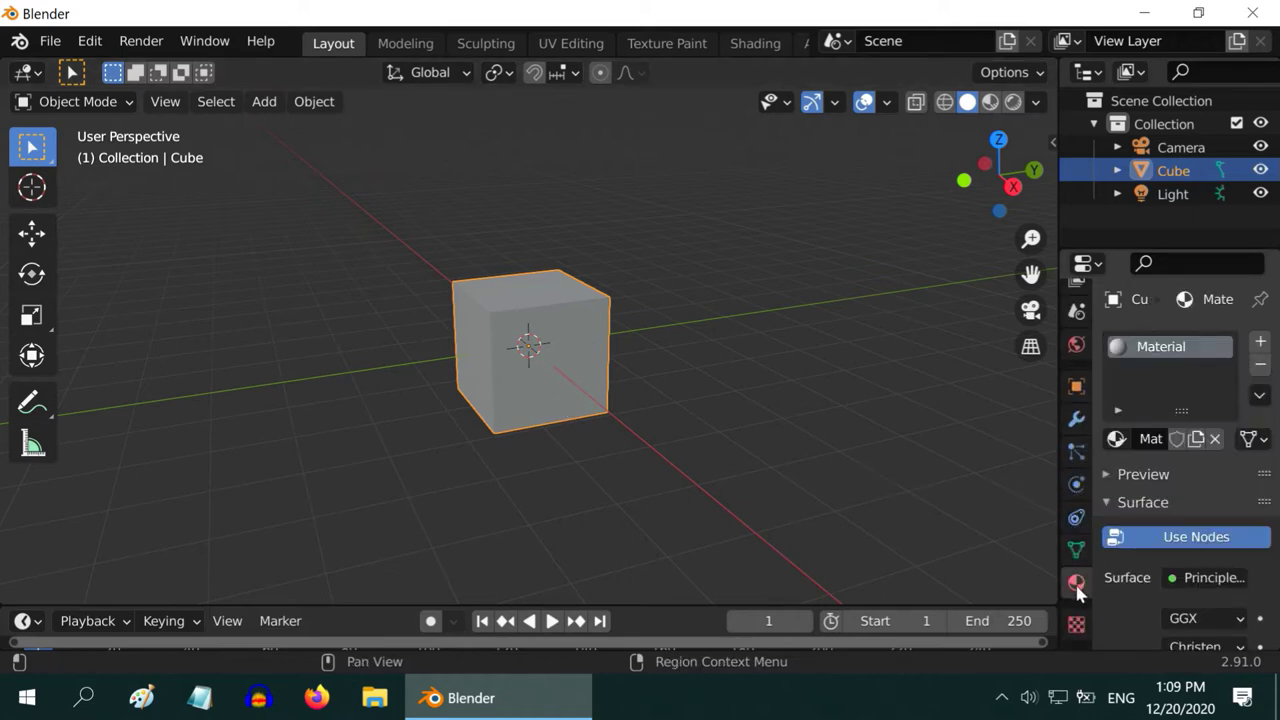
scroll(1171, 403, down, 1)
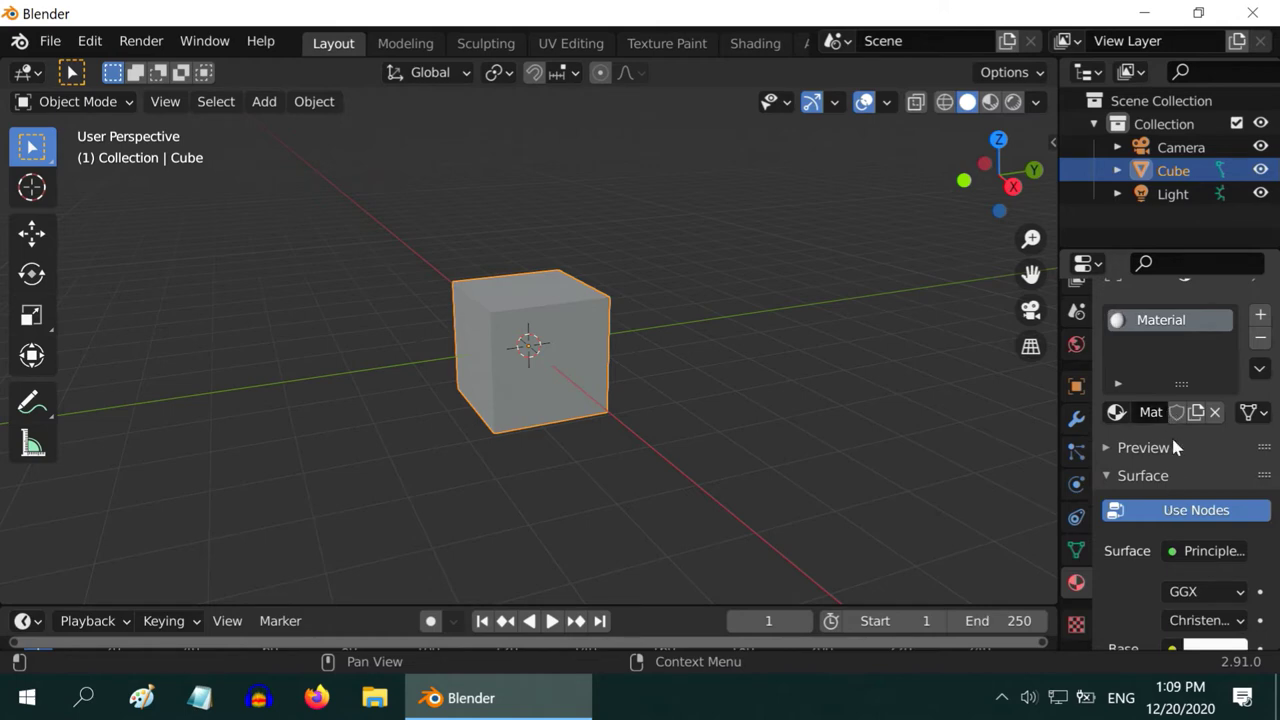
scroll(1160, 488, up, 1)
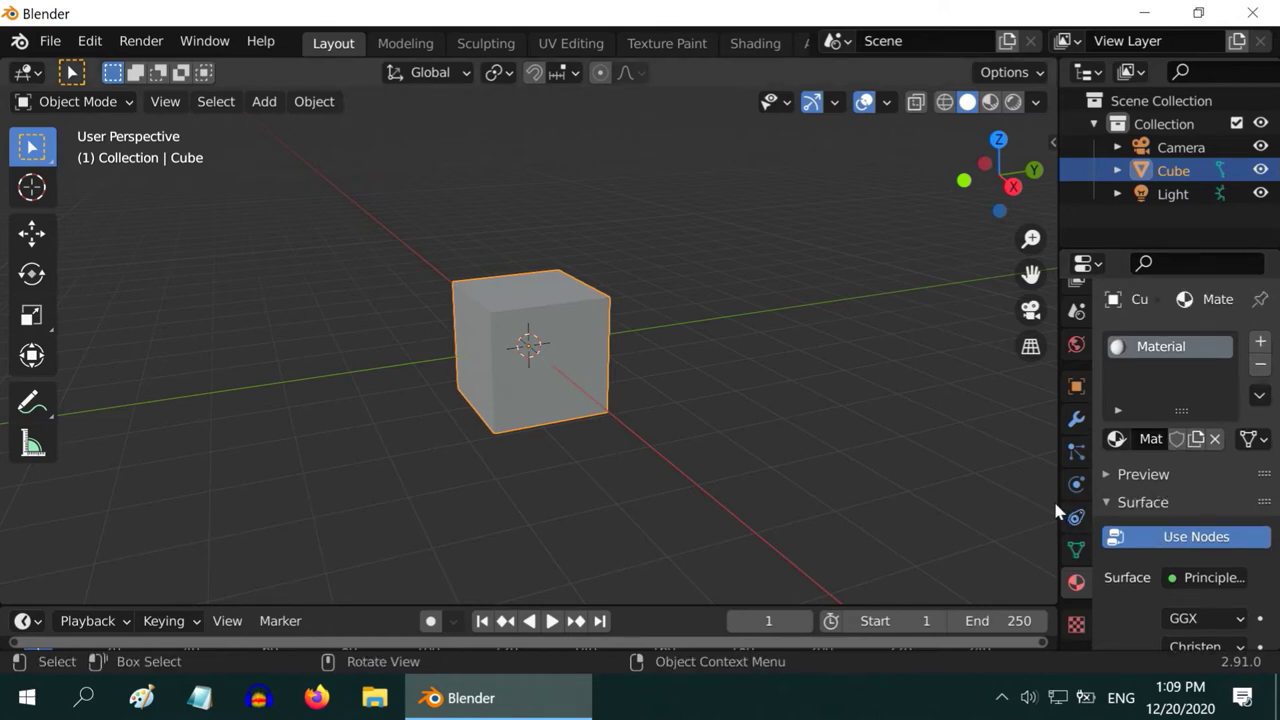
drag(1057, 498, 985, 502)
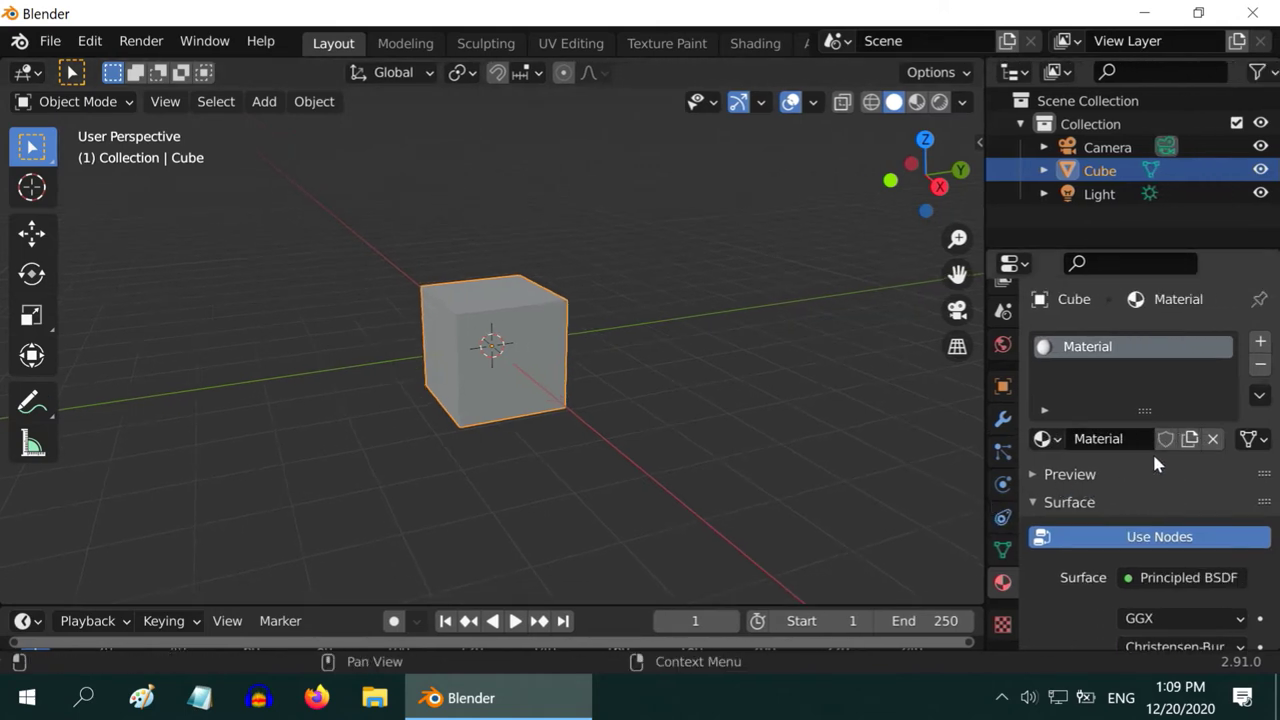
Set the Base Color of the cube's Principled BSDF material to red.
scroll(1154, 460, down, 6)
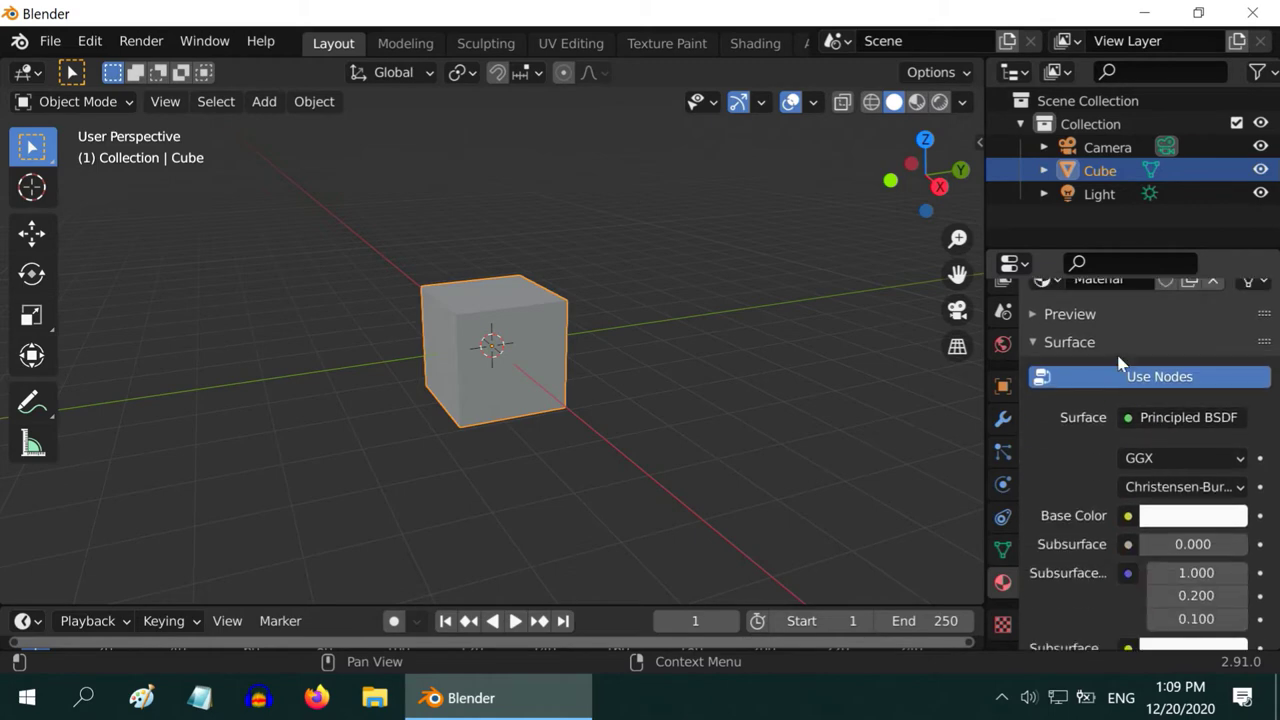
click(1204, 425)
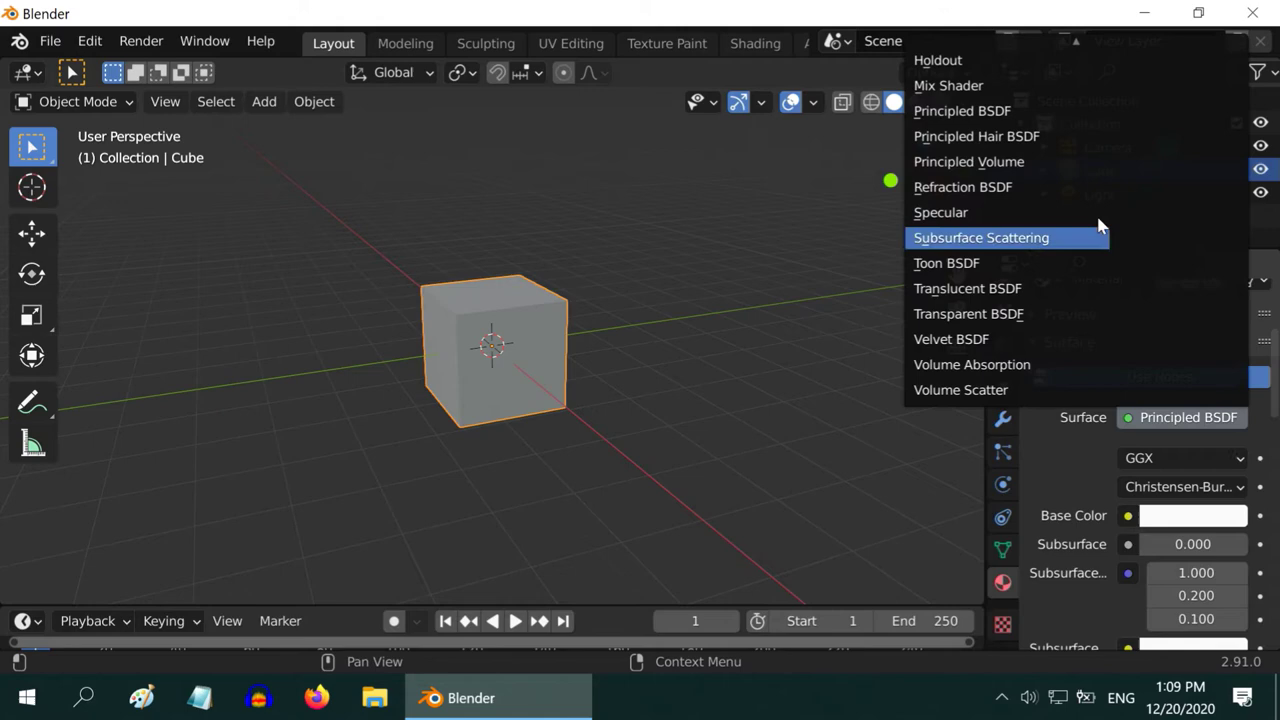
click(1190, 518)
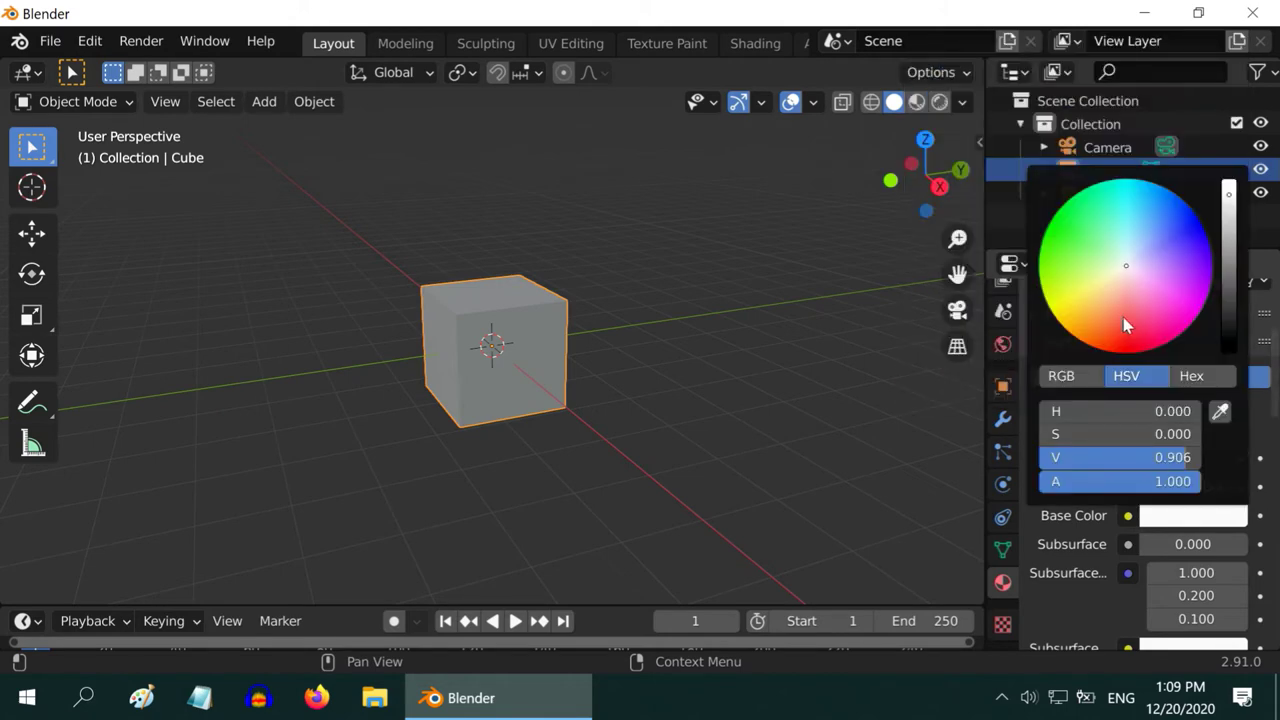
click(1132, 342)
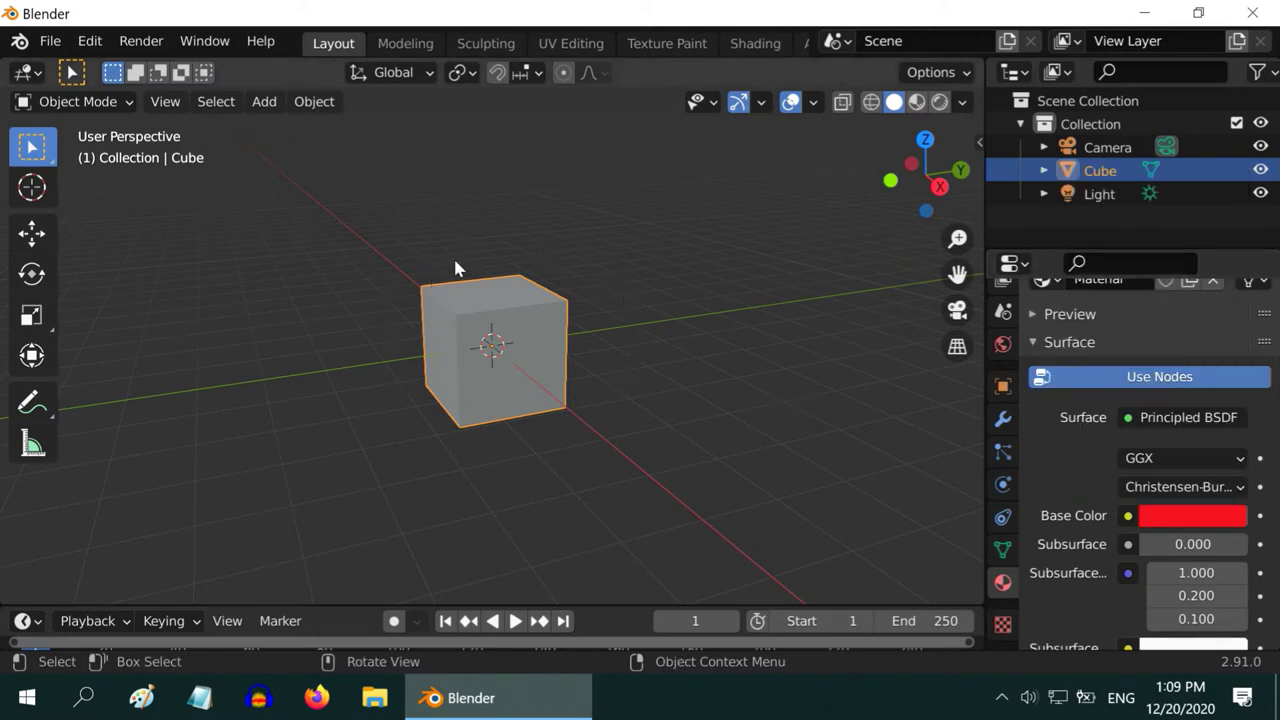
Switch the viewport shading through wireframe, solid and material preview, ending in rendered mode.
click(871, 101)
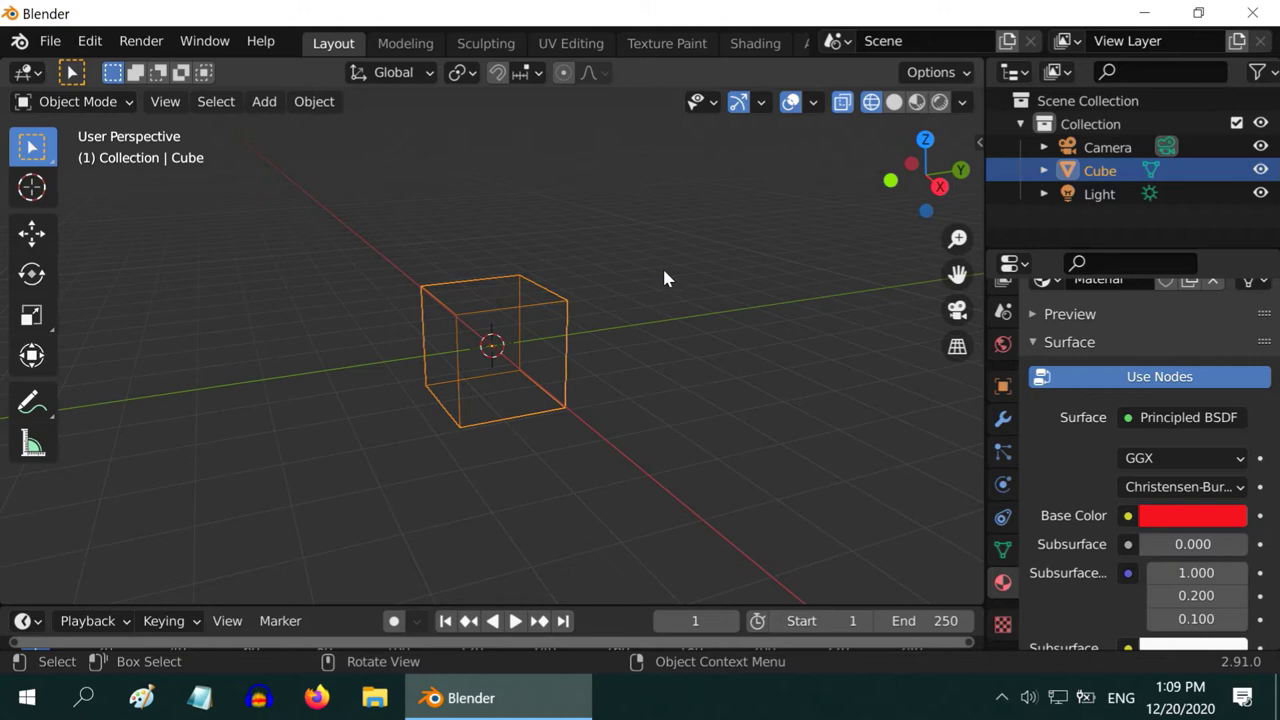
click(895, 103)
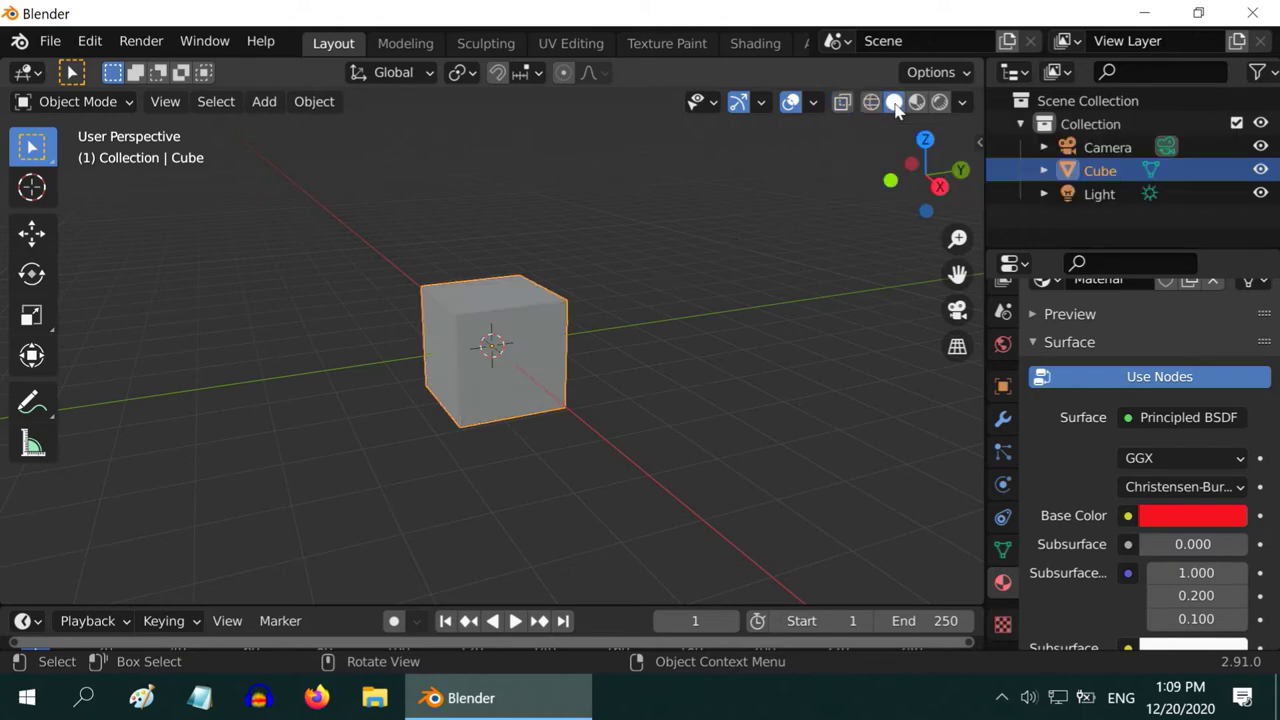
click(916, 102)
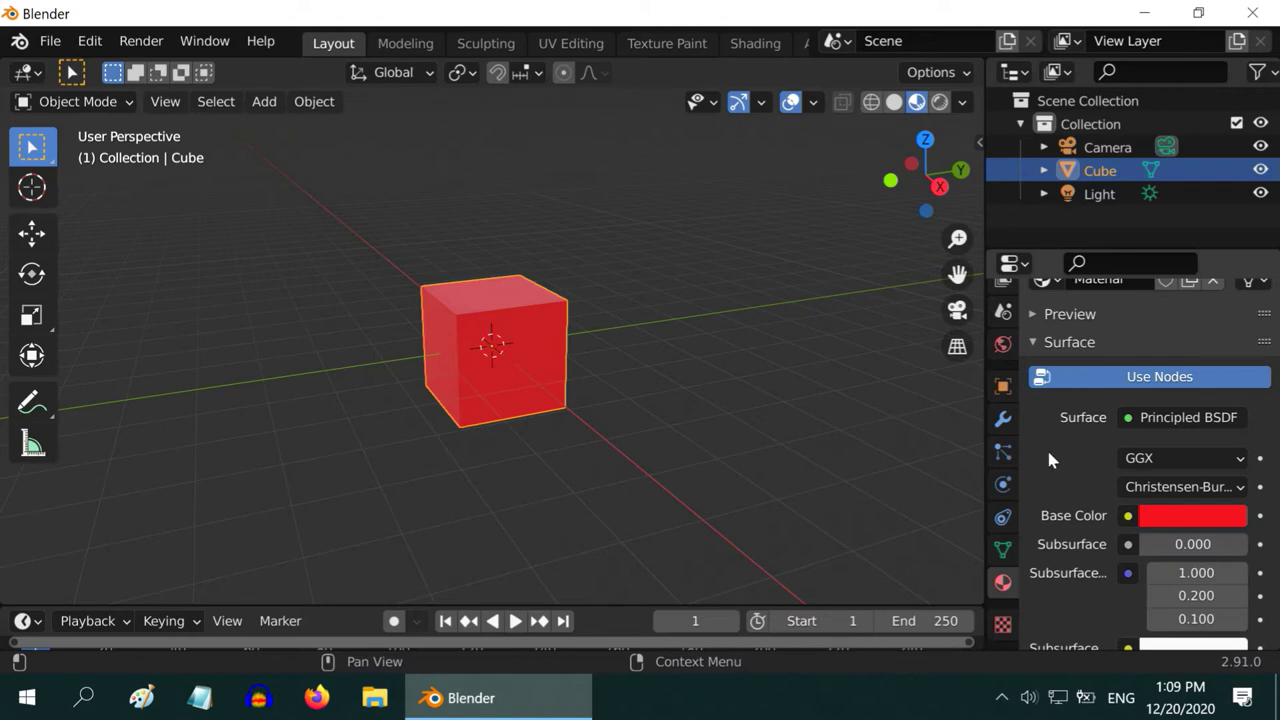
click(940, 104)
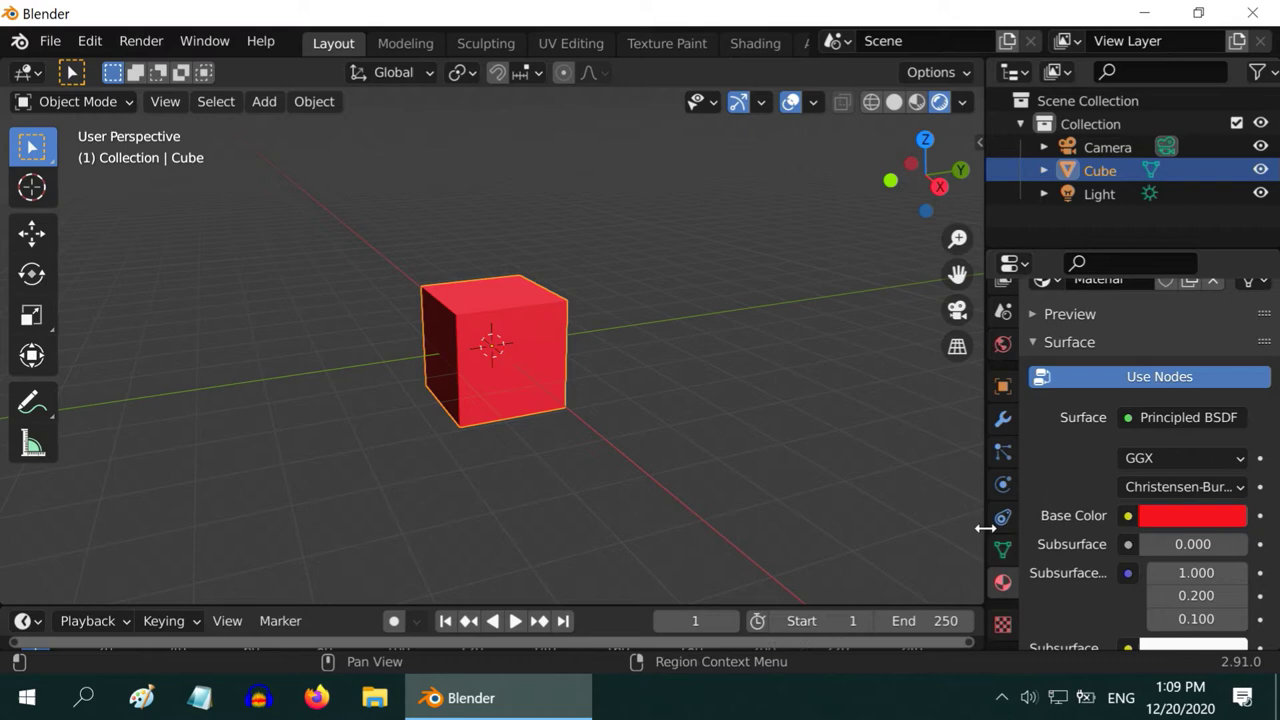
Narrow the properties area and split the 3D viewport vertically into two areas of similar width.
drag(985, 523, 1066, 532)
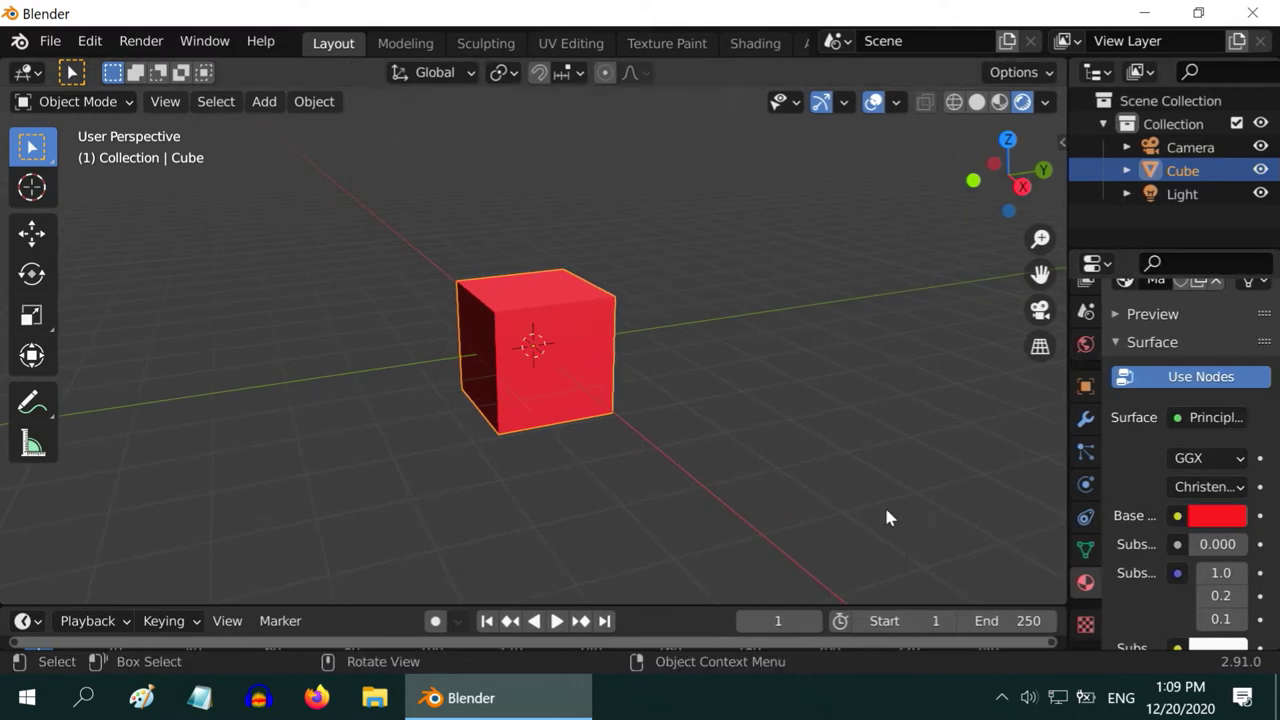
right_click(286, 604)
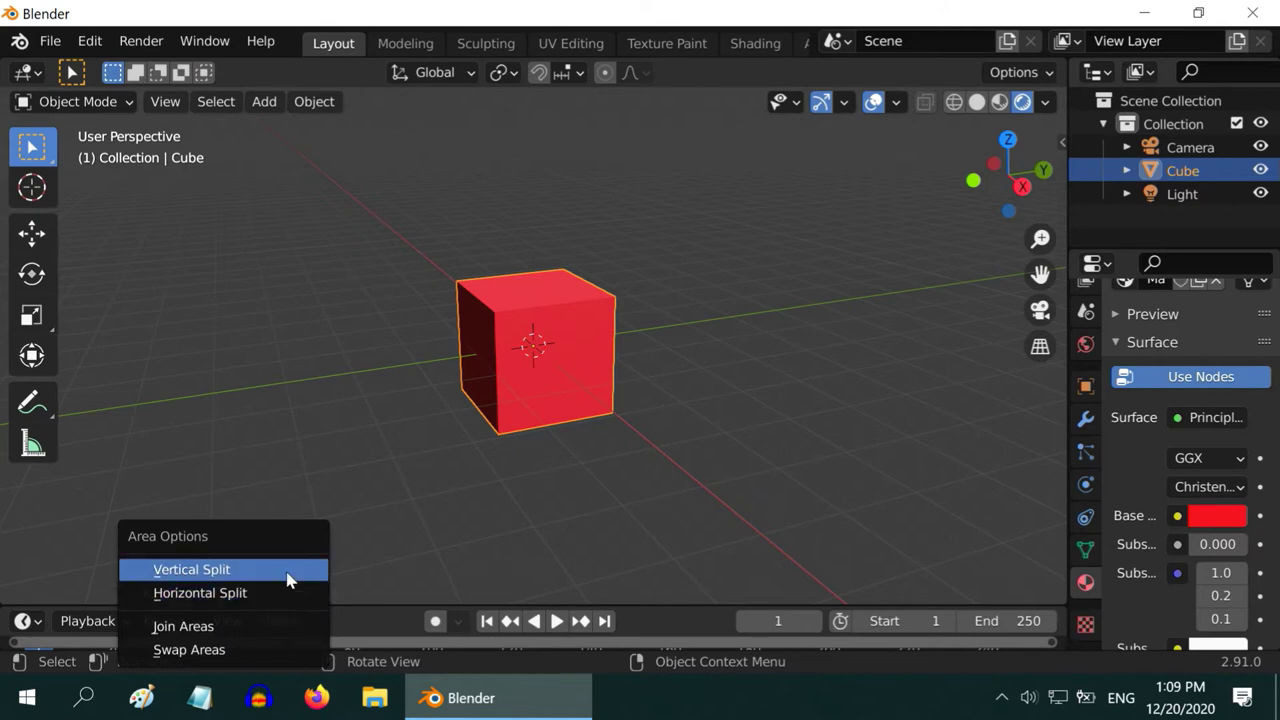
click(287, 574)
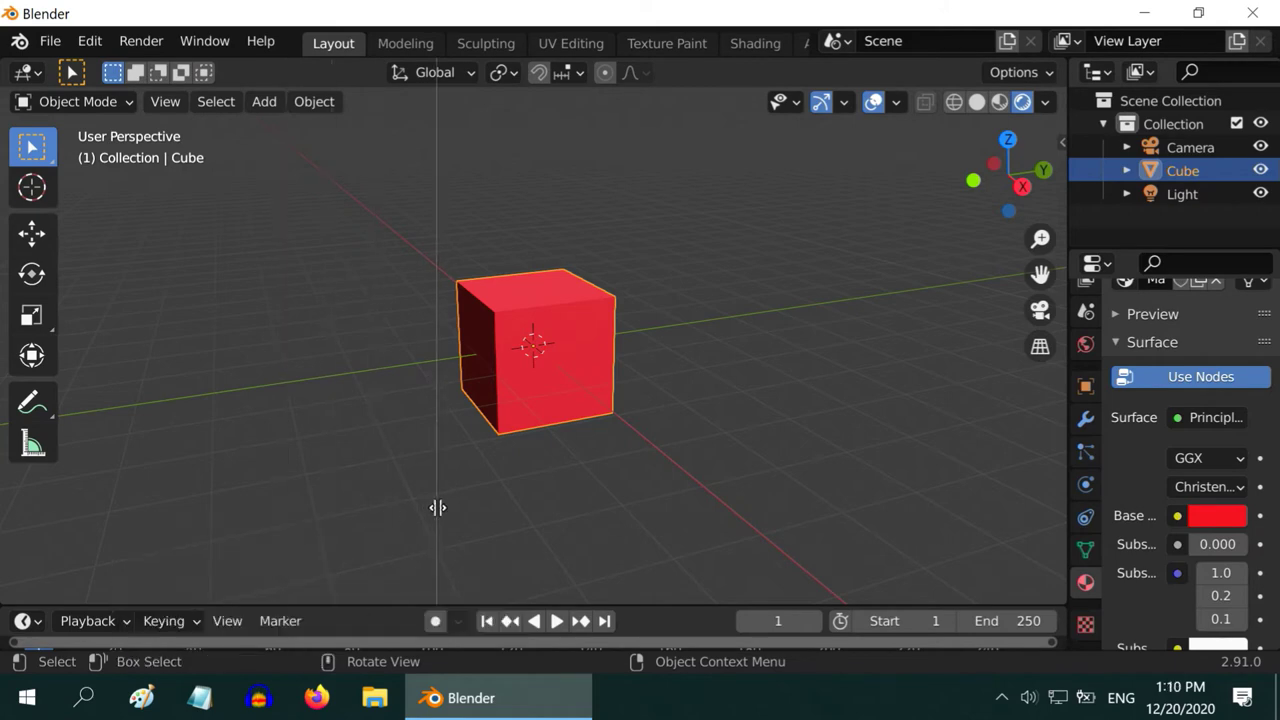
click(437, 507)
scroll(661, 437, up, 5)
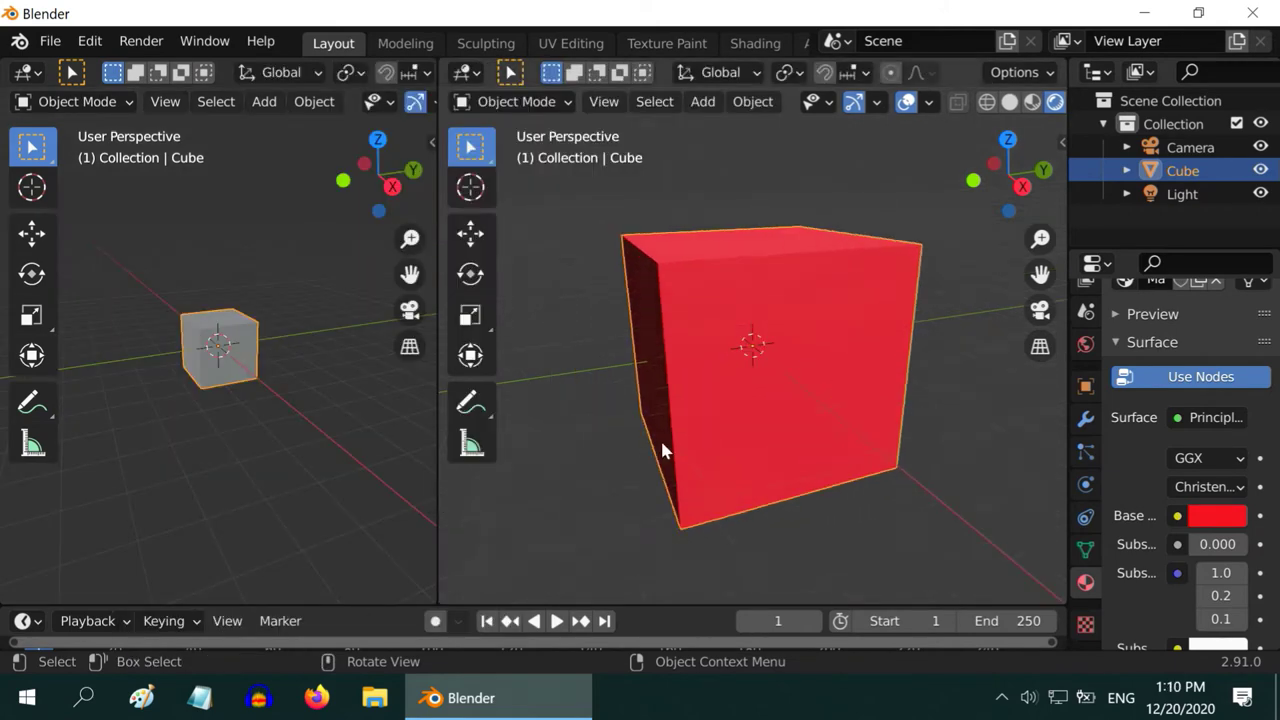
scroll(661, 450, down, 3)
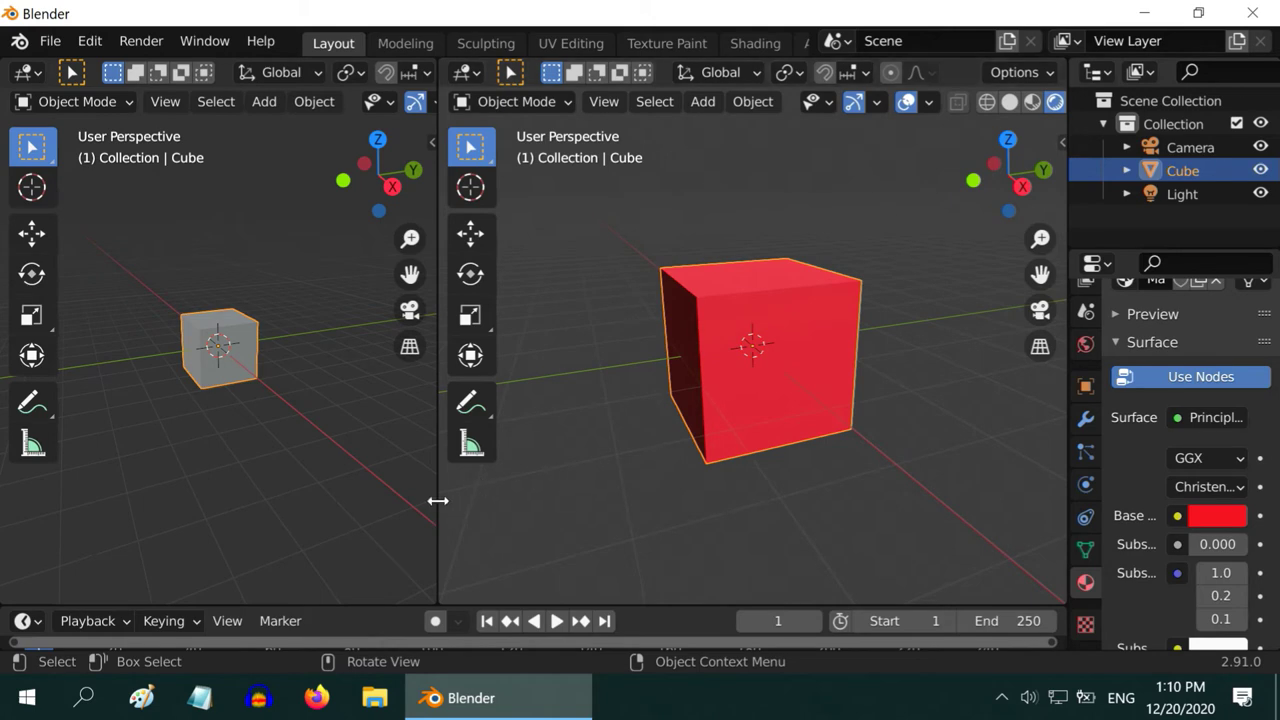
drag(437, 503, 600, 505)
Change the new grey-cube viewport to the Shader Editor and collapse its node sidebar.
click(28, 73)
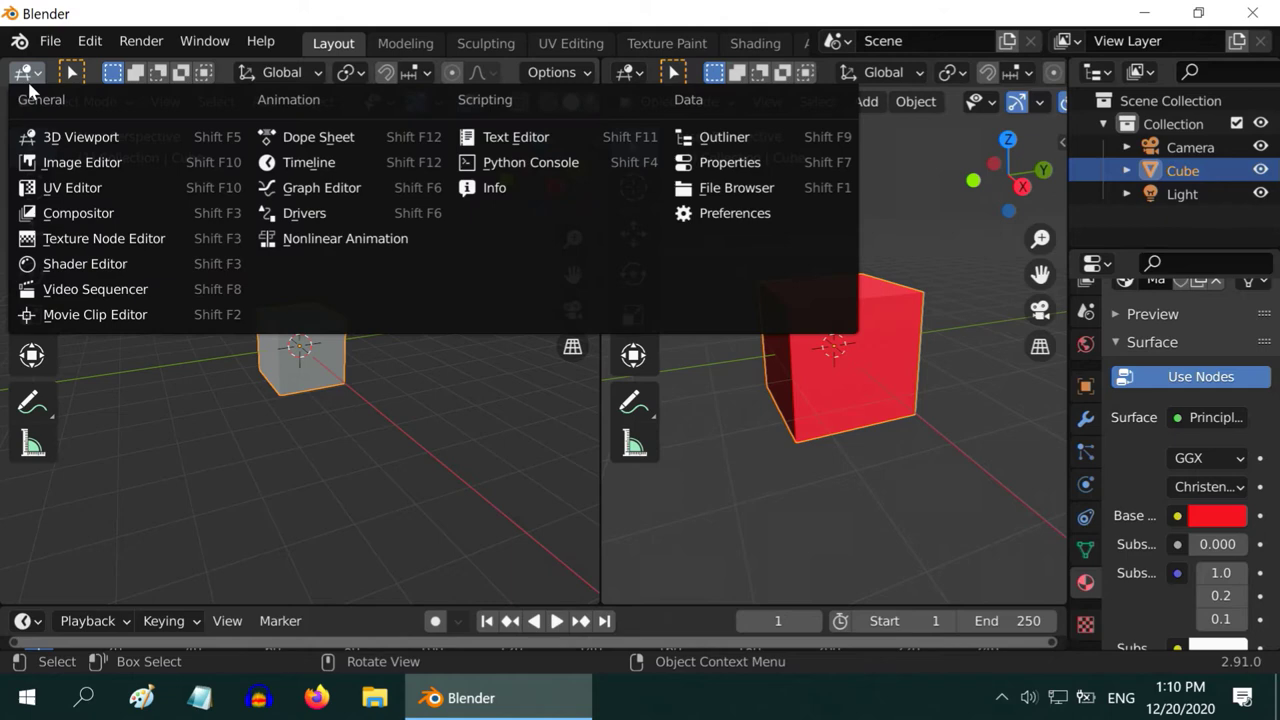
click(80, 265)
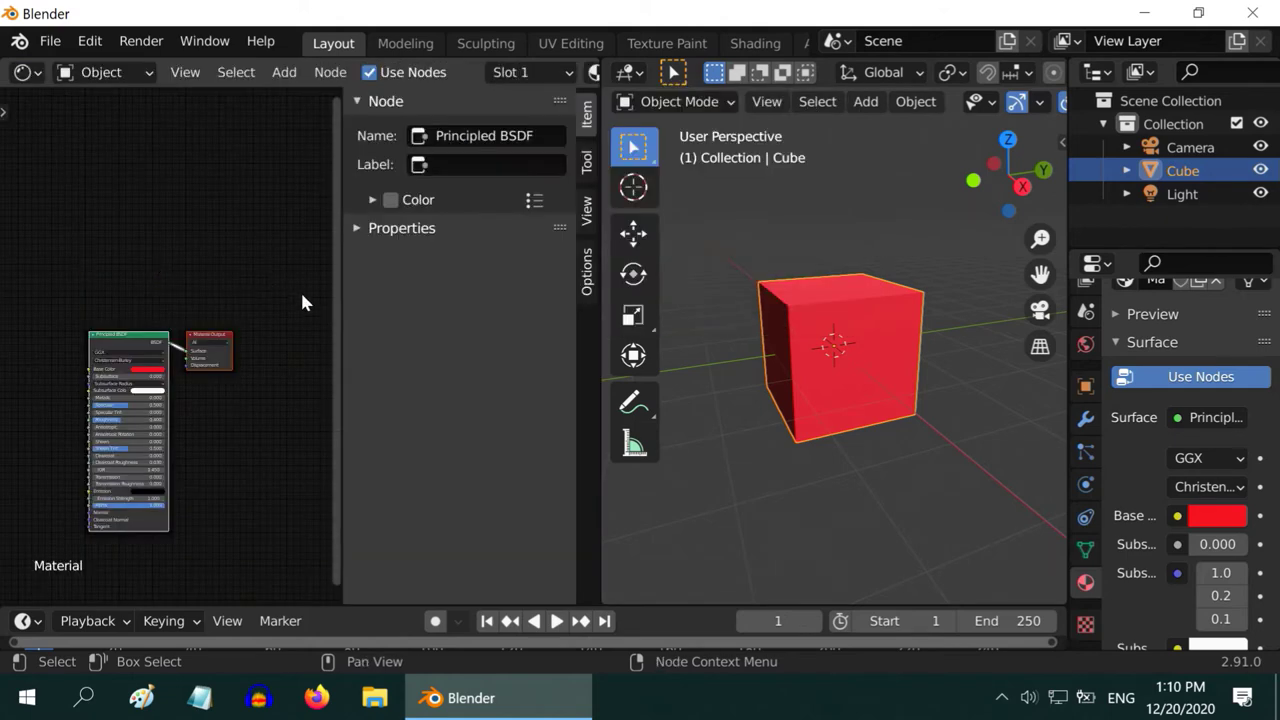
drag(342, 319, 585, 320)
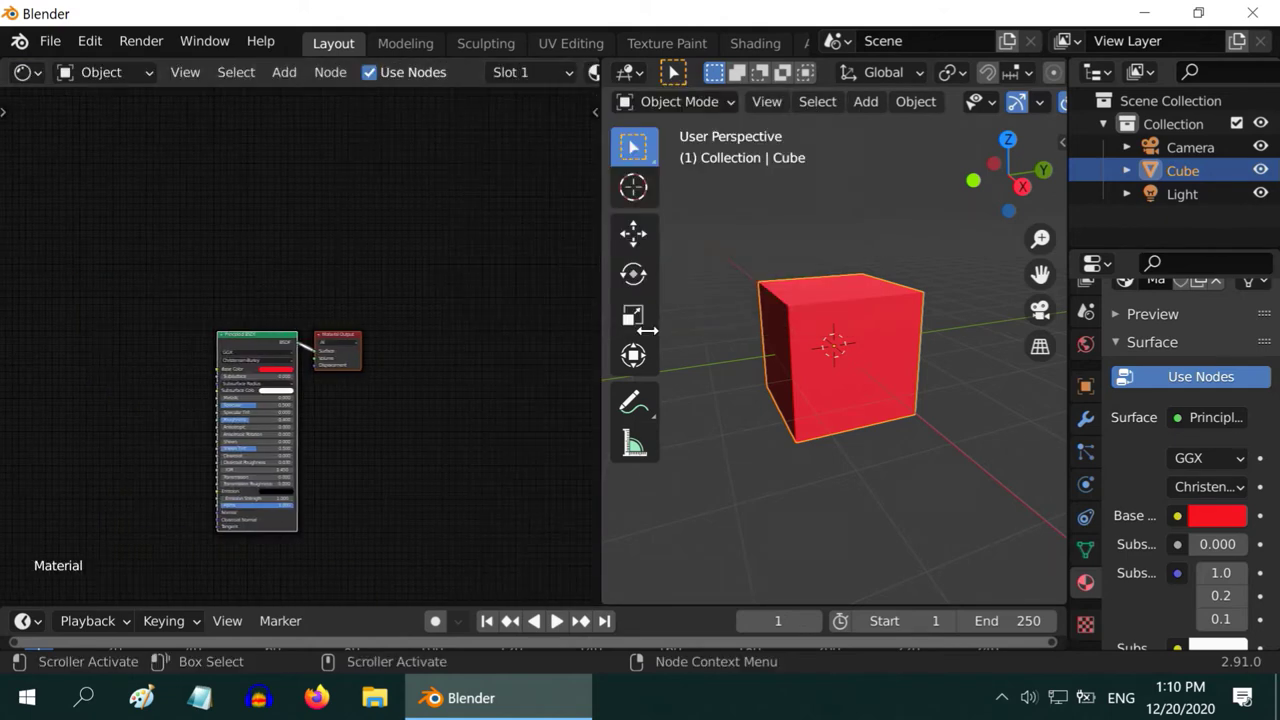
scroll(313, 459, up, 4)
scroll(311, 458, up, 1)
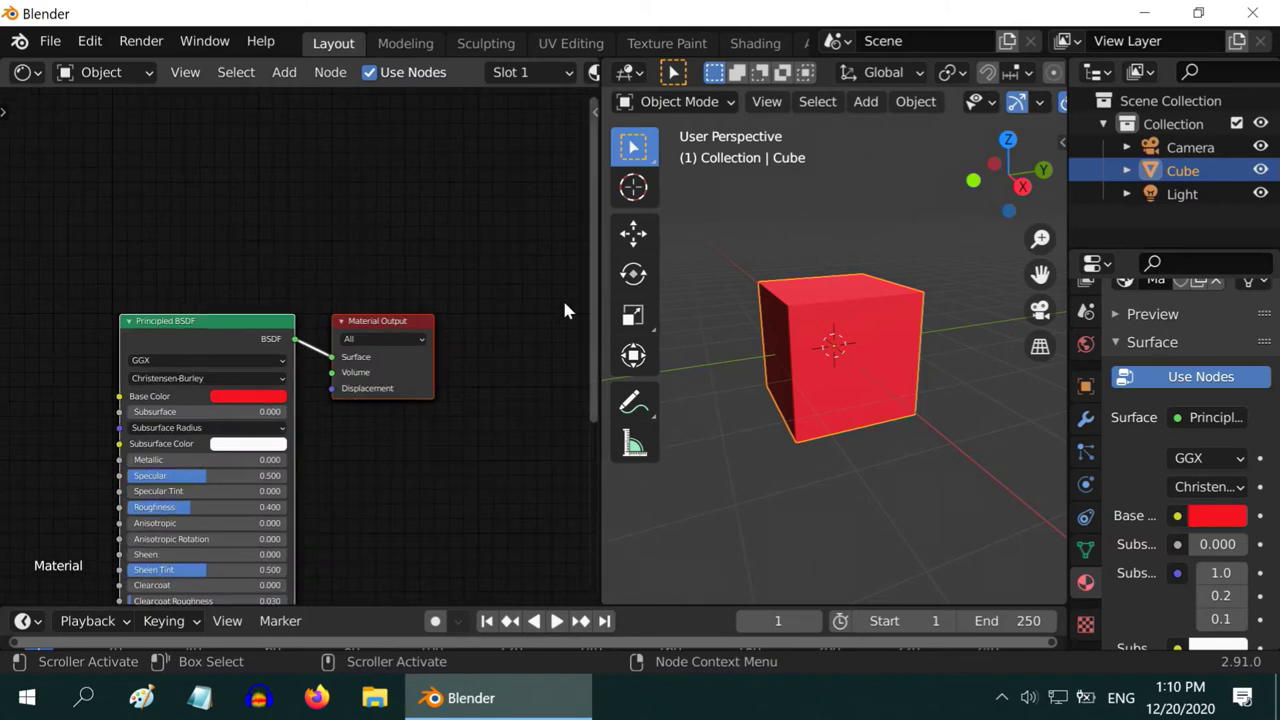
drag(591, 314, 591, 423)
click(430, 320)
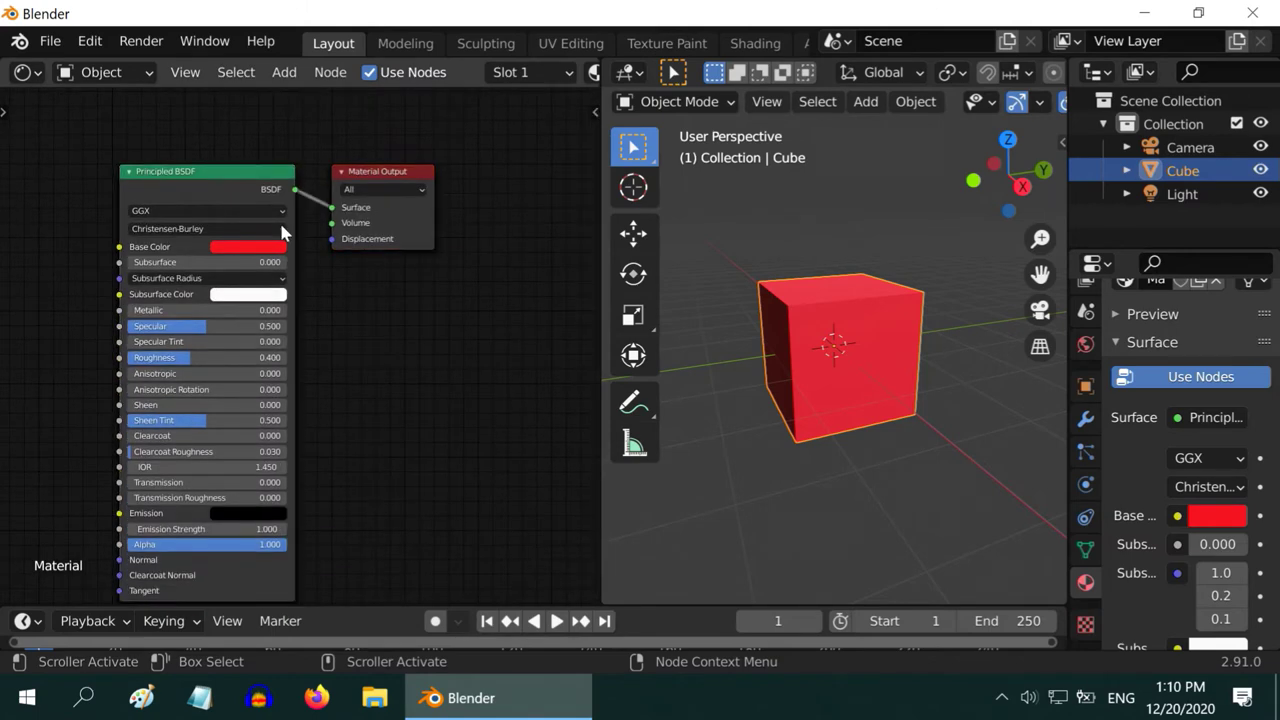
Move the Material Output node farther from the Principled BSDF node and delete the Principled BSDF node.
click(247, 177)
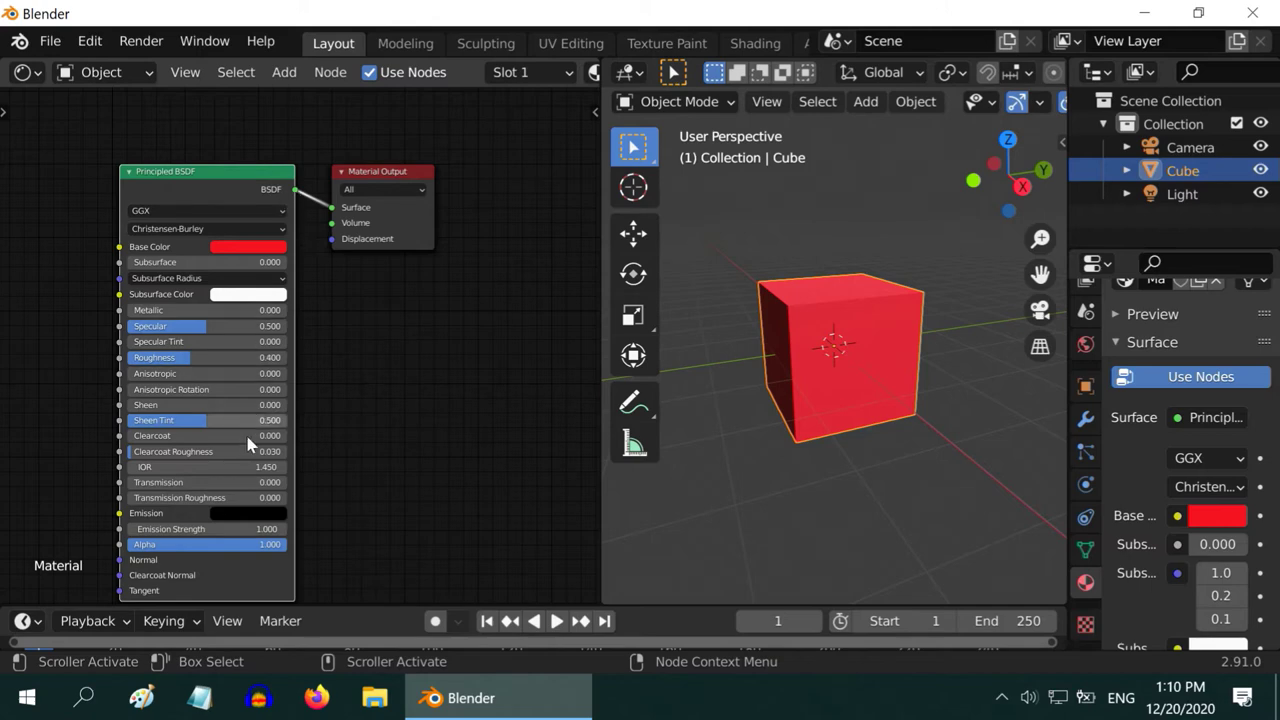
drag(381, 172, 478, 210)
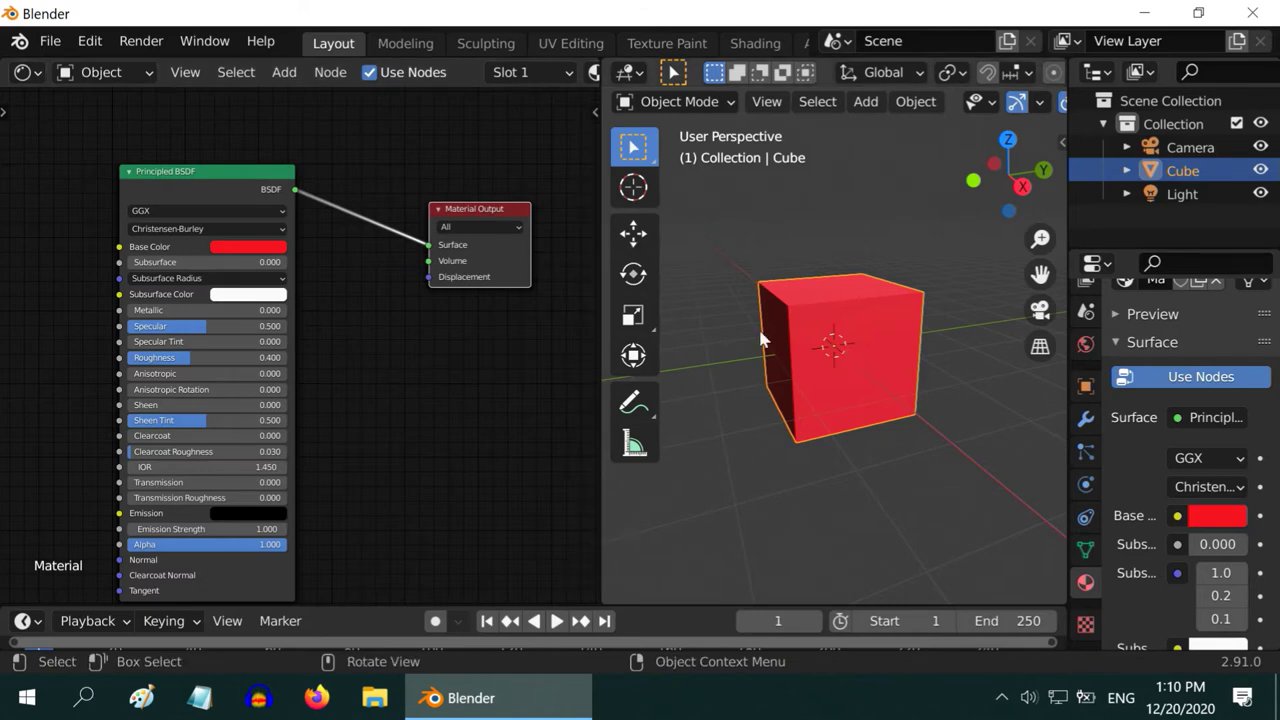
click(241, 180)
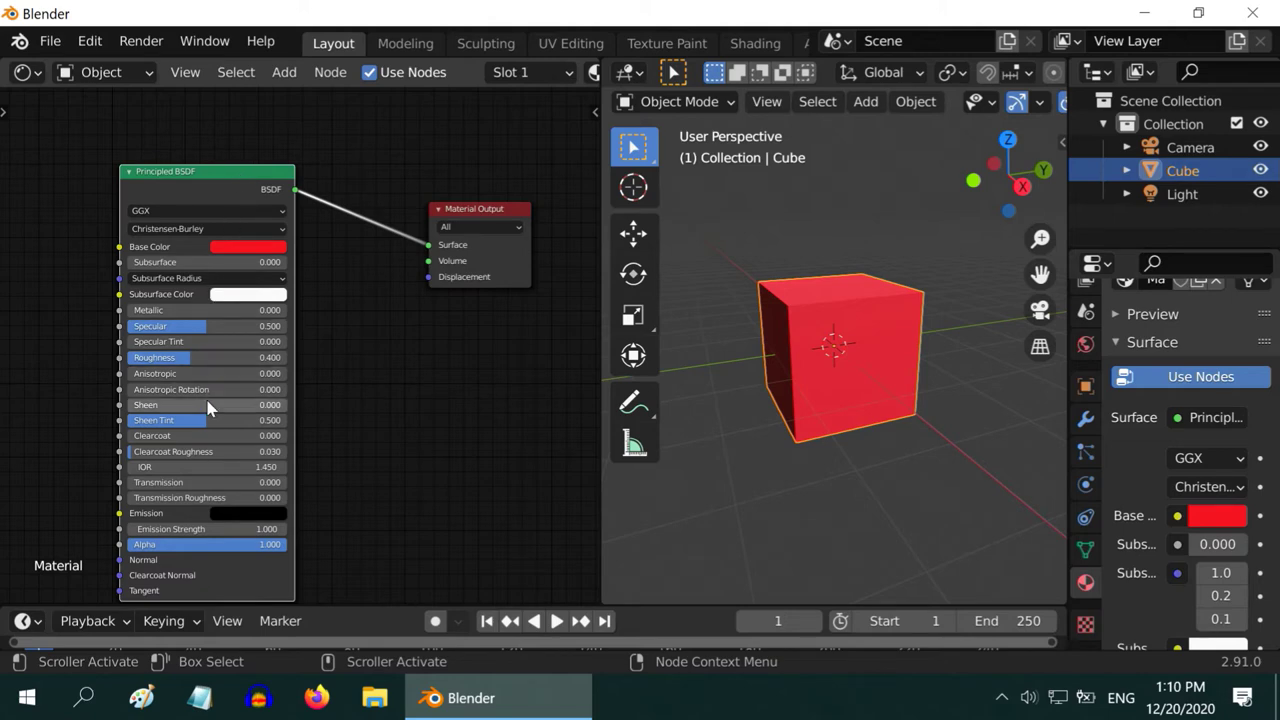
right_click(212, 183)
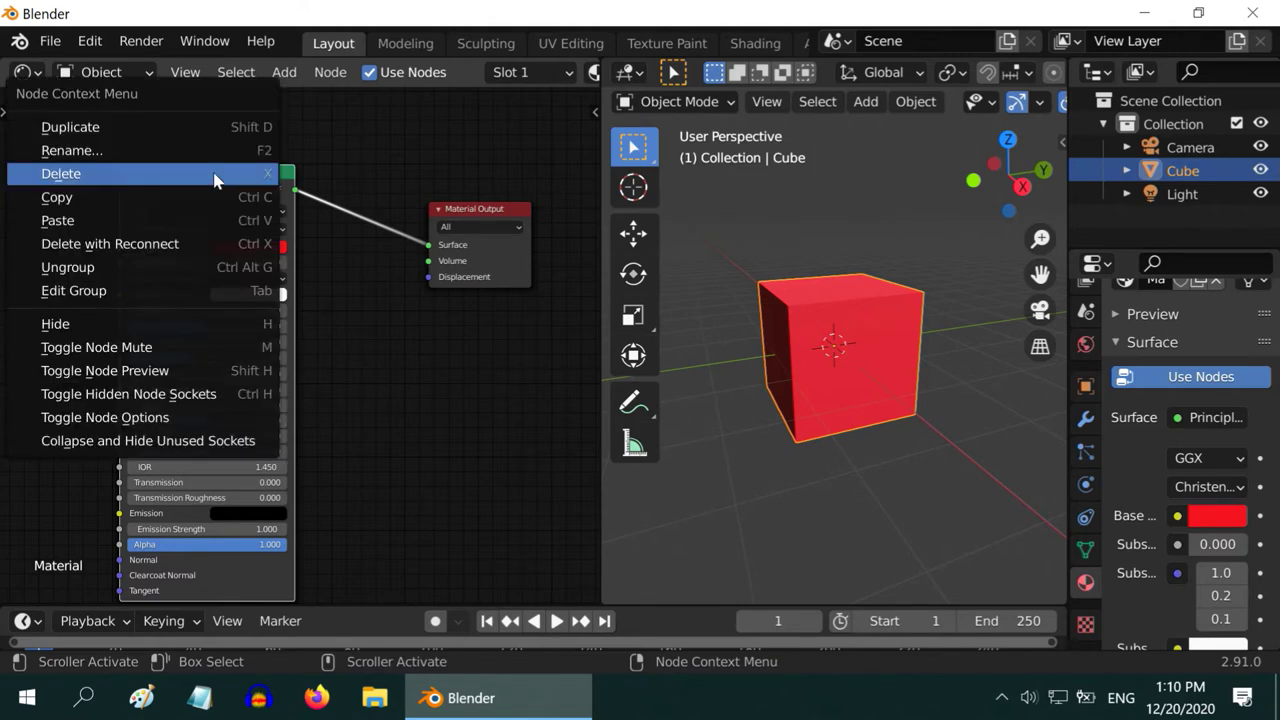
click(157, 175)
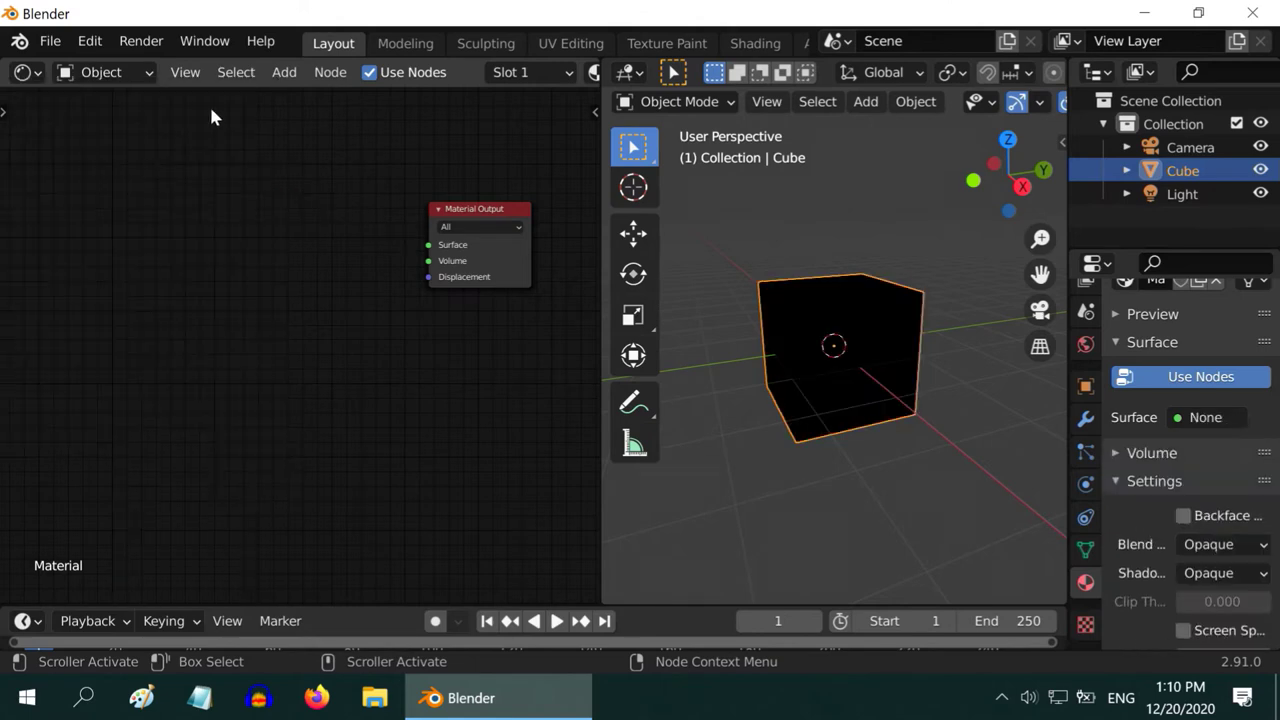
Add a Diffuse BSDF node and connect its BSDF output to the Material Output's Surface input.
click(284, 72)
mouse_move(310, 179)
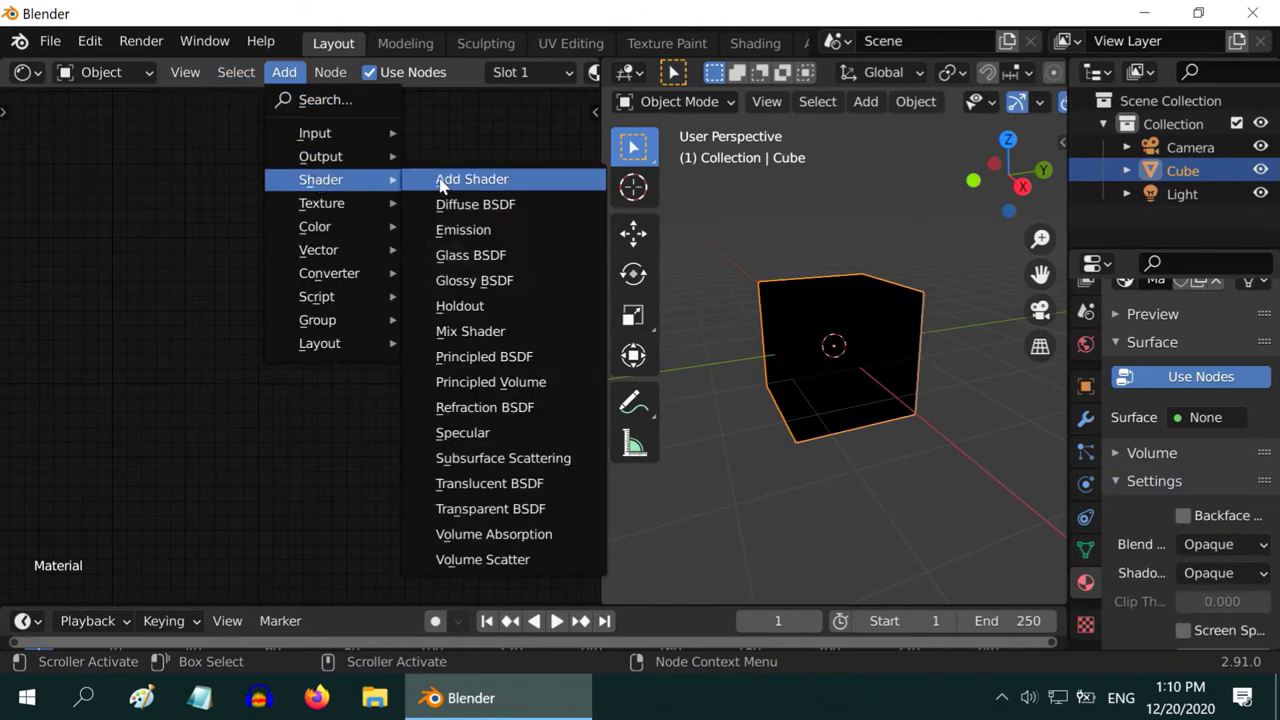
click(478, 203)
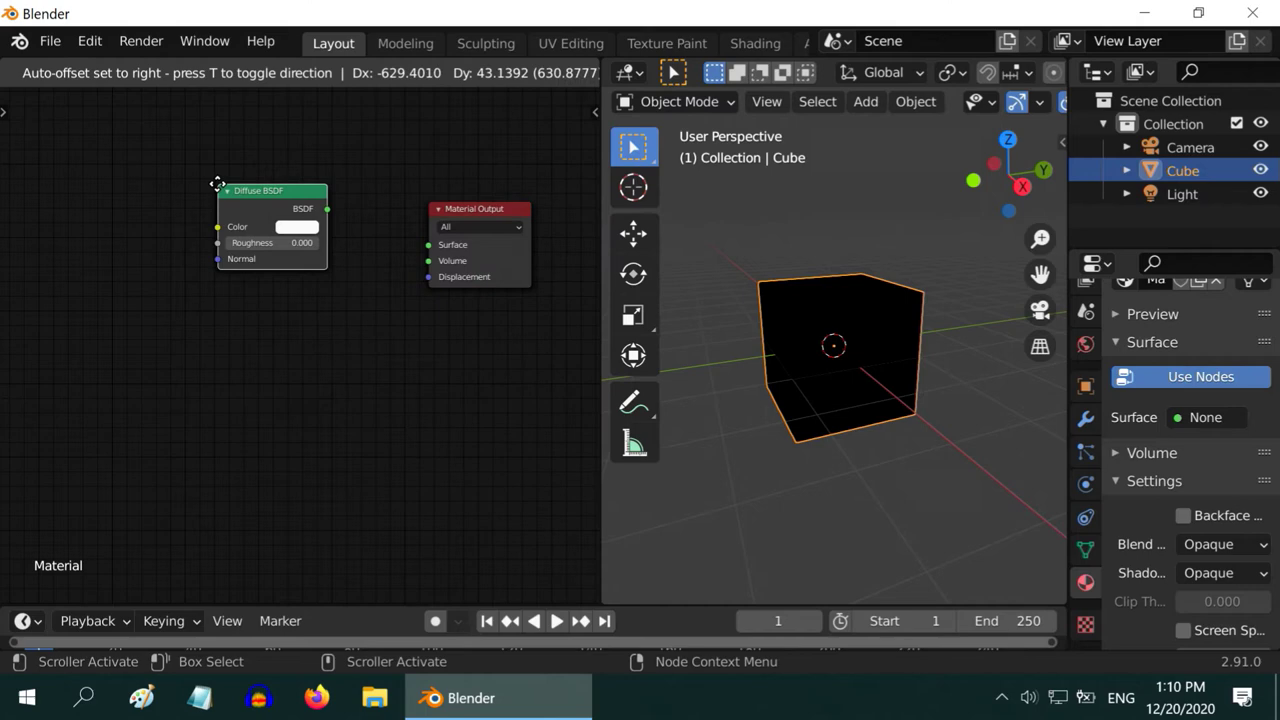
click(208, 176)
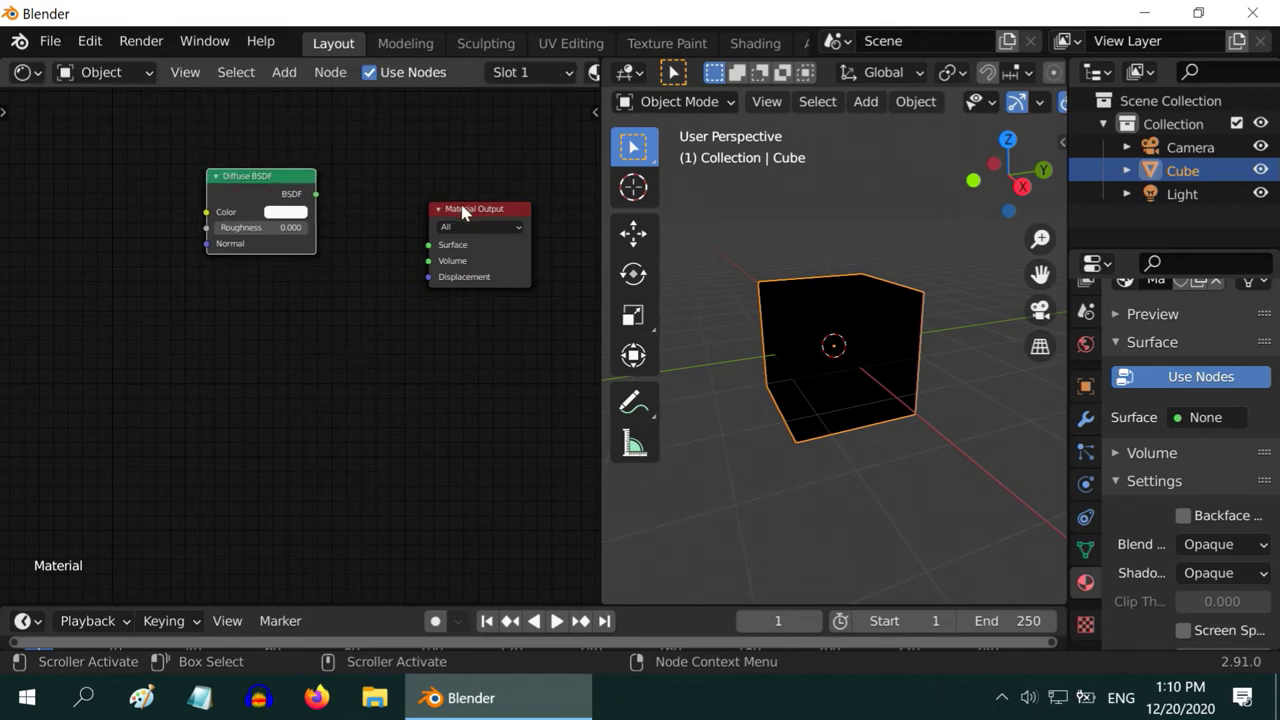
drag(463, 212, 470, 218)
click(268, 177)
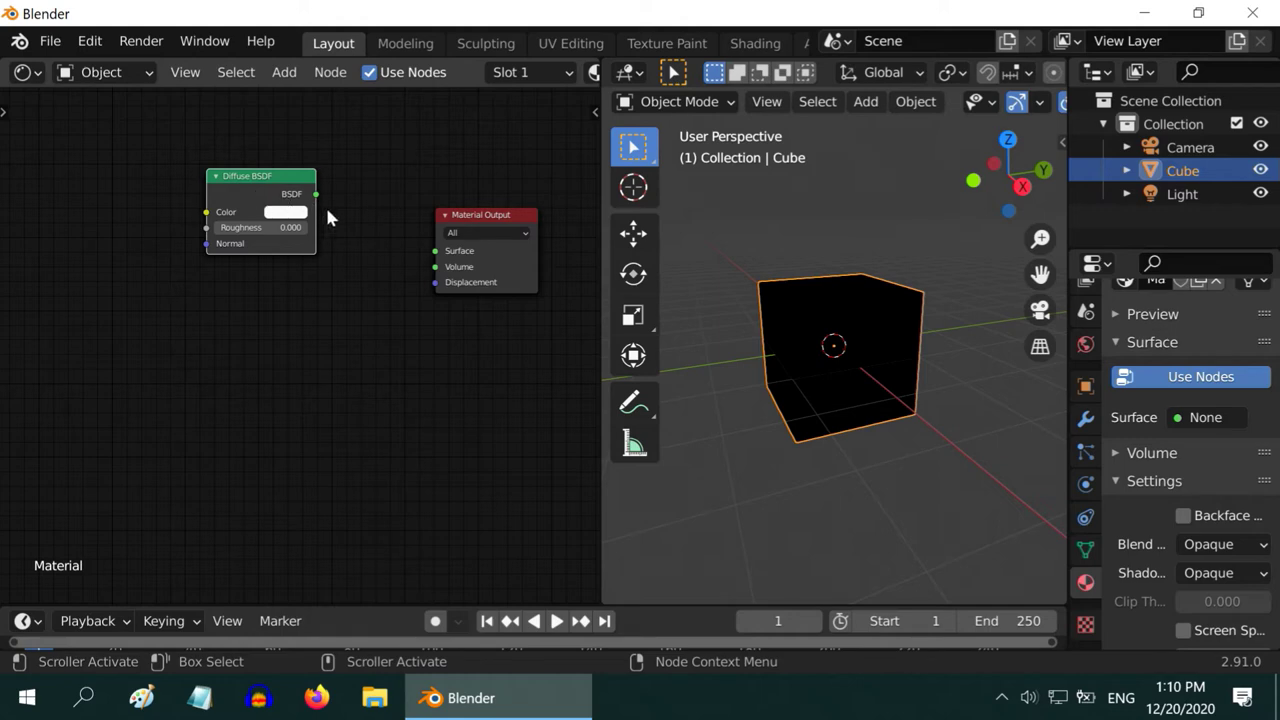
drag(322, 196, 435, 251)
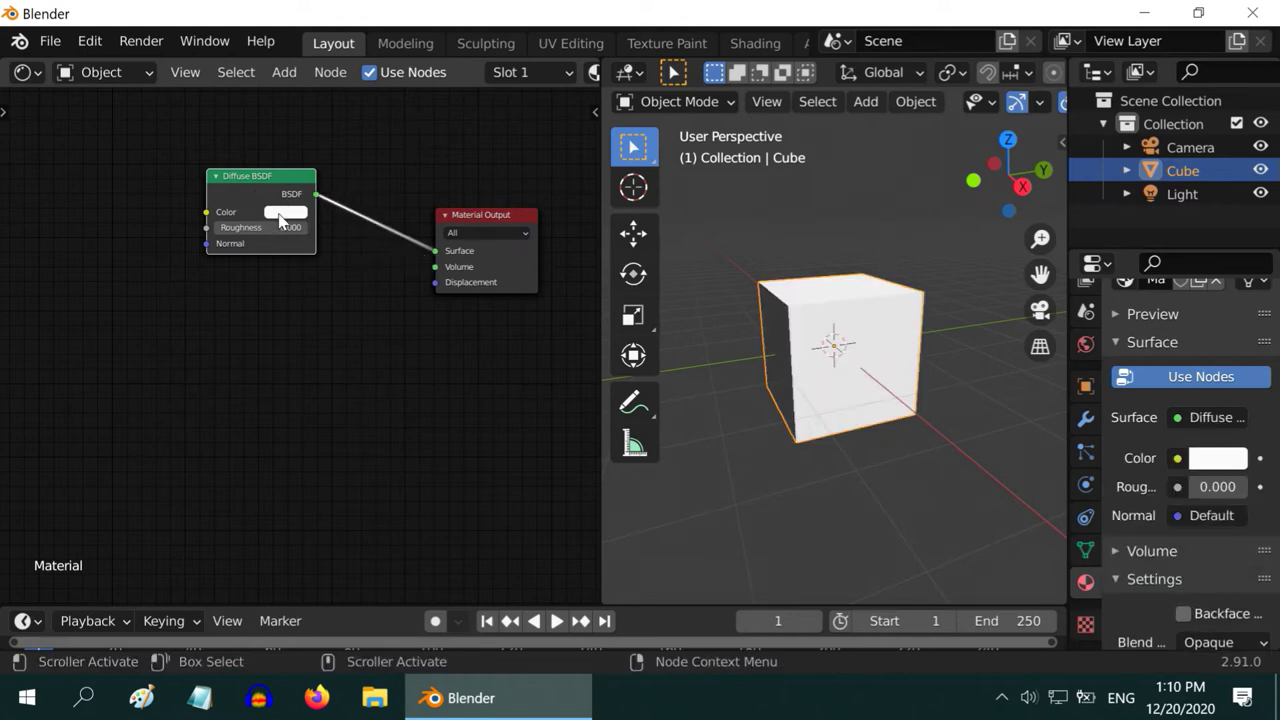
Set the Diffuse BSDF colour to red.
click(285, 212)
click(328, 325)
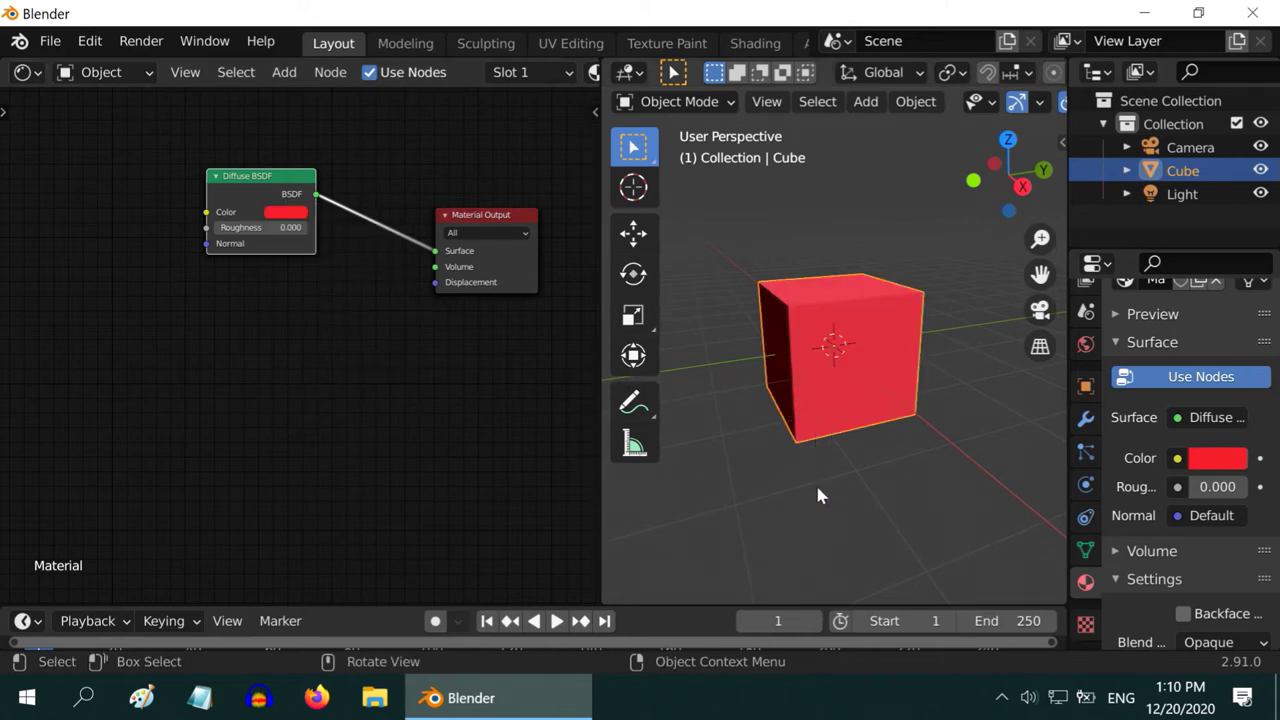
scroll(841, 472, down, 1)
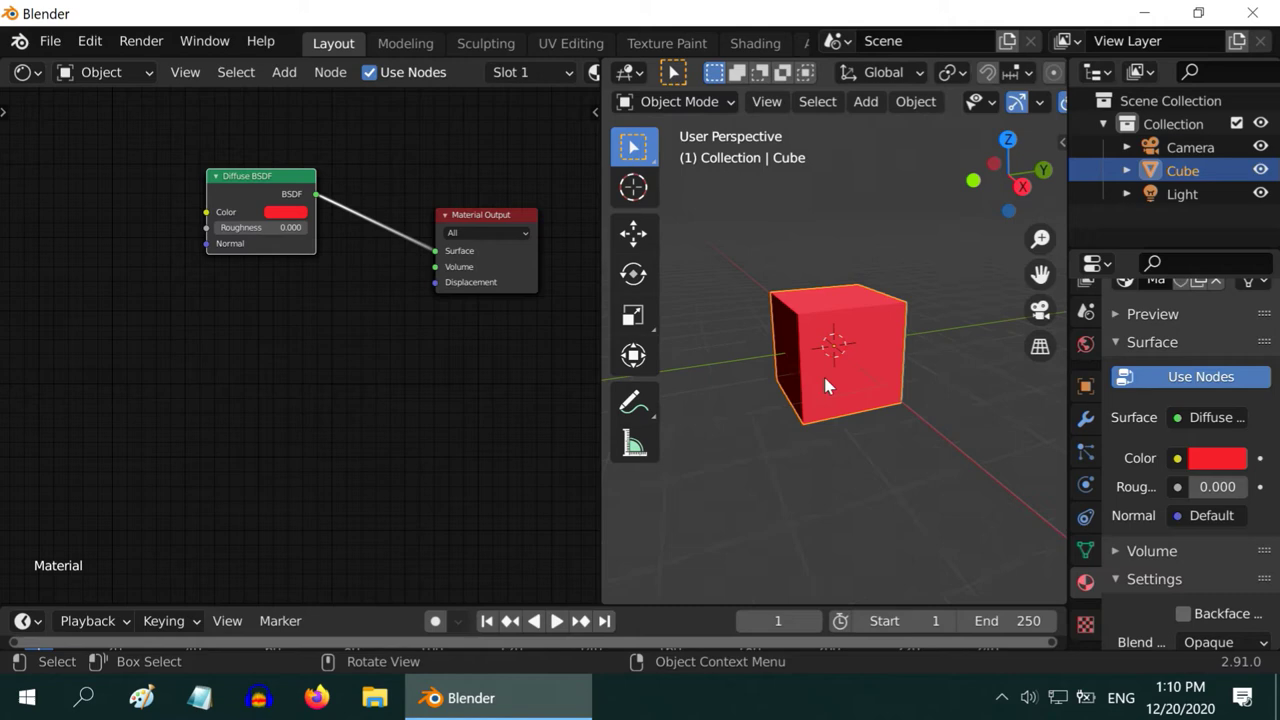
Move the red cube away from the world origin, farther back in the scene, and return to the selection tool.
click(633, 233)
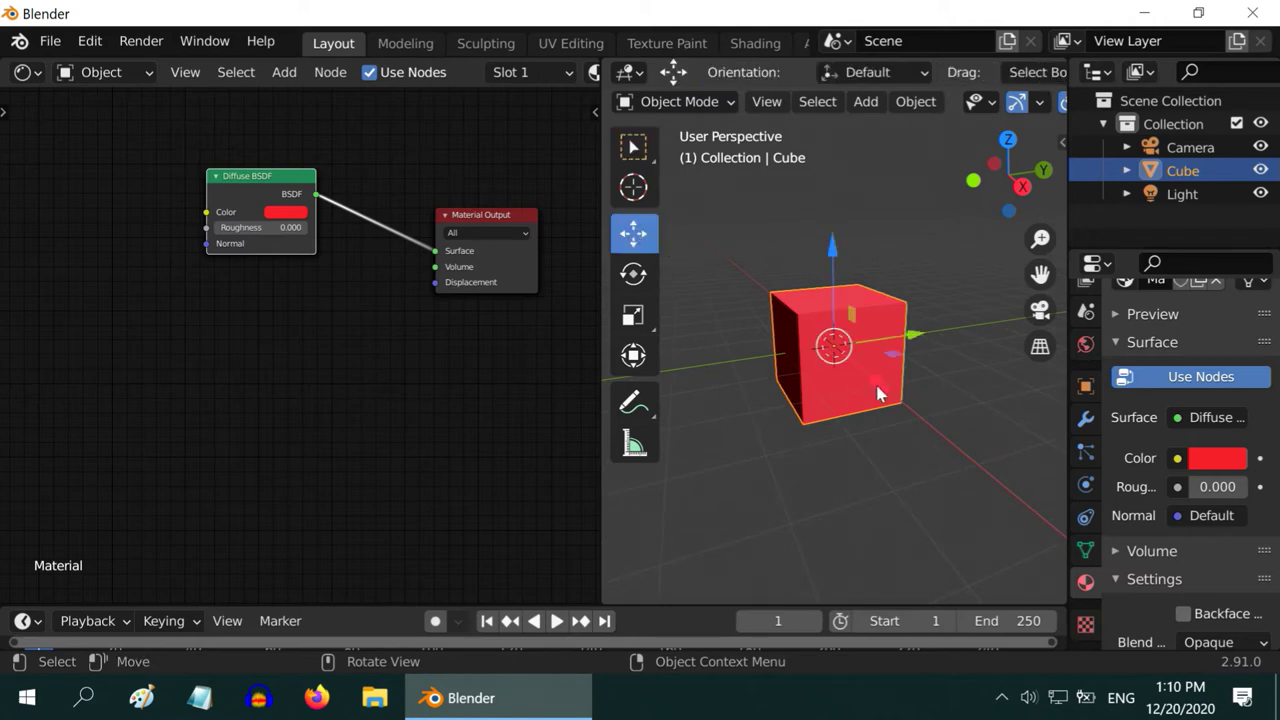
drag(836, 346, 955, 302)
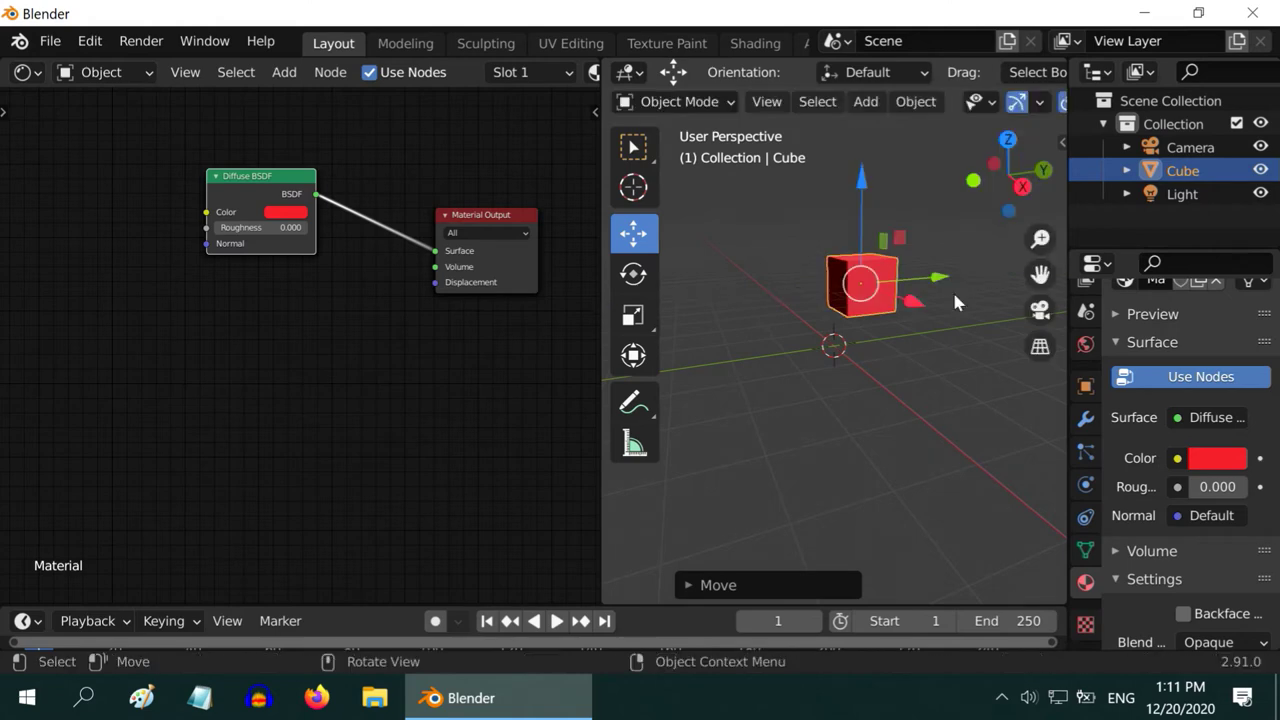
click(633, 147)
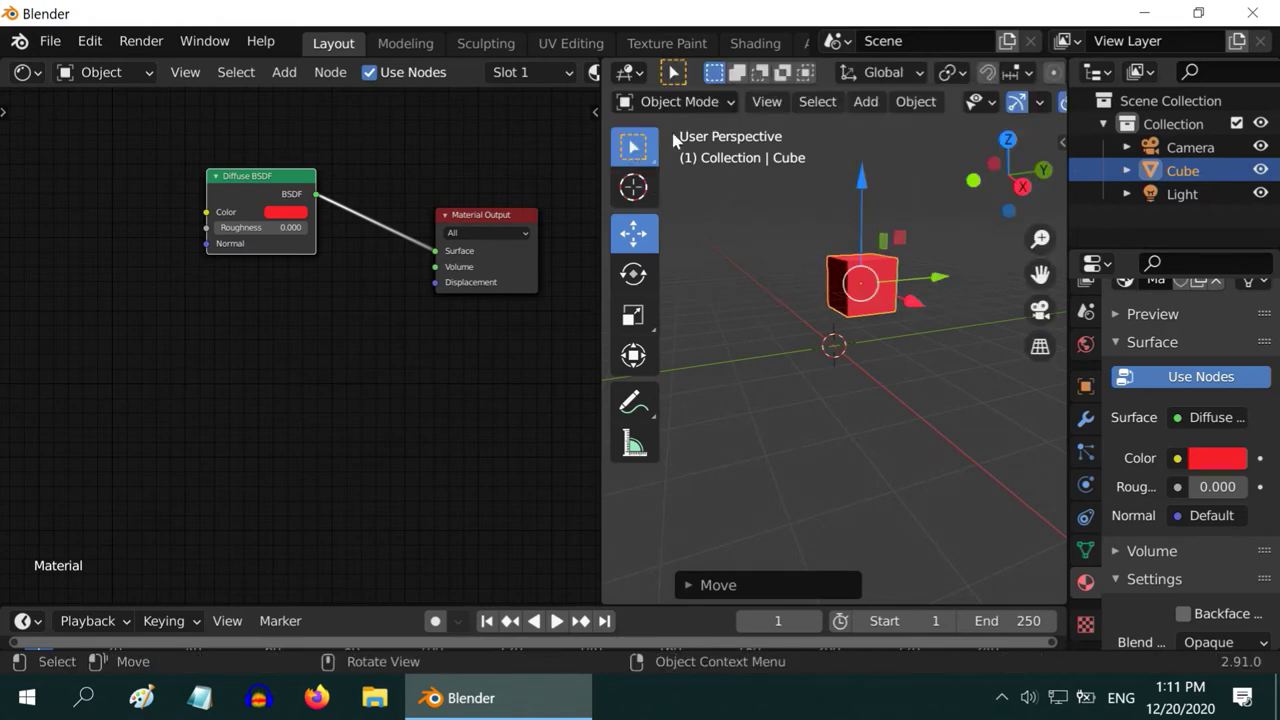
Add a second cube mesh at the origin and create a new material for it.
click(866, 103)
mouse_move(898, 129)
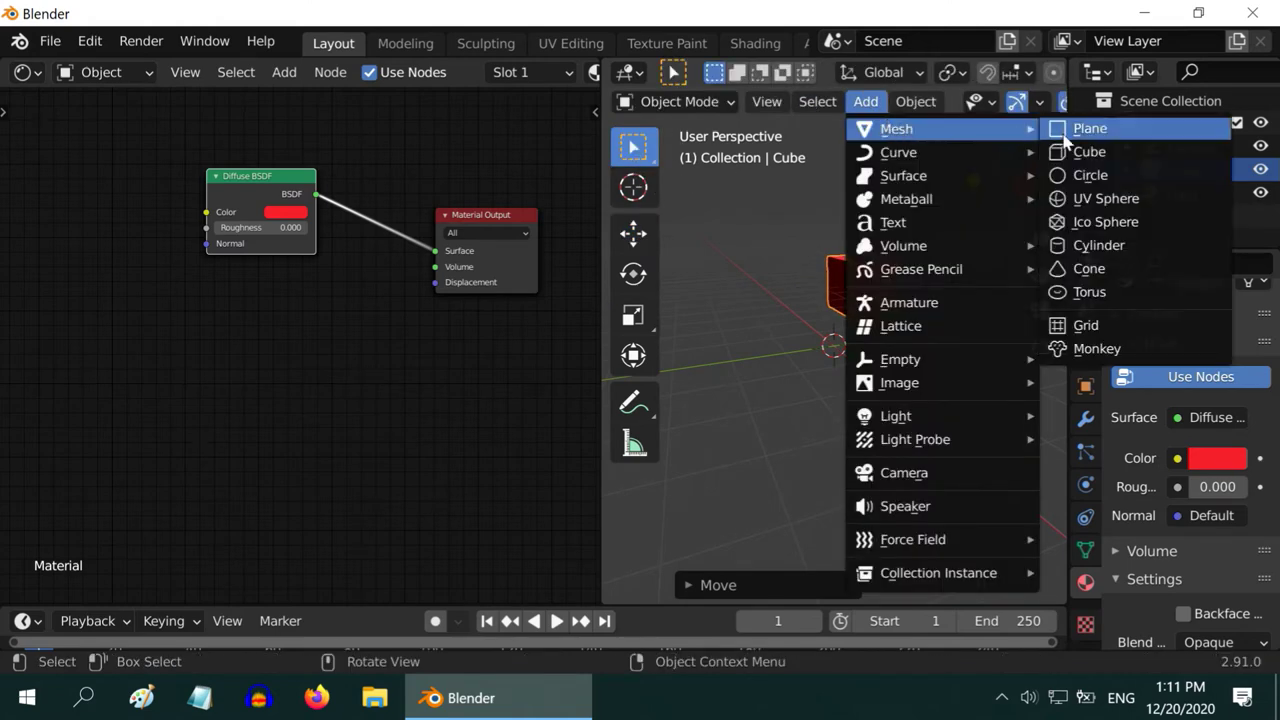
click(1100, 152)
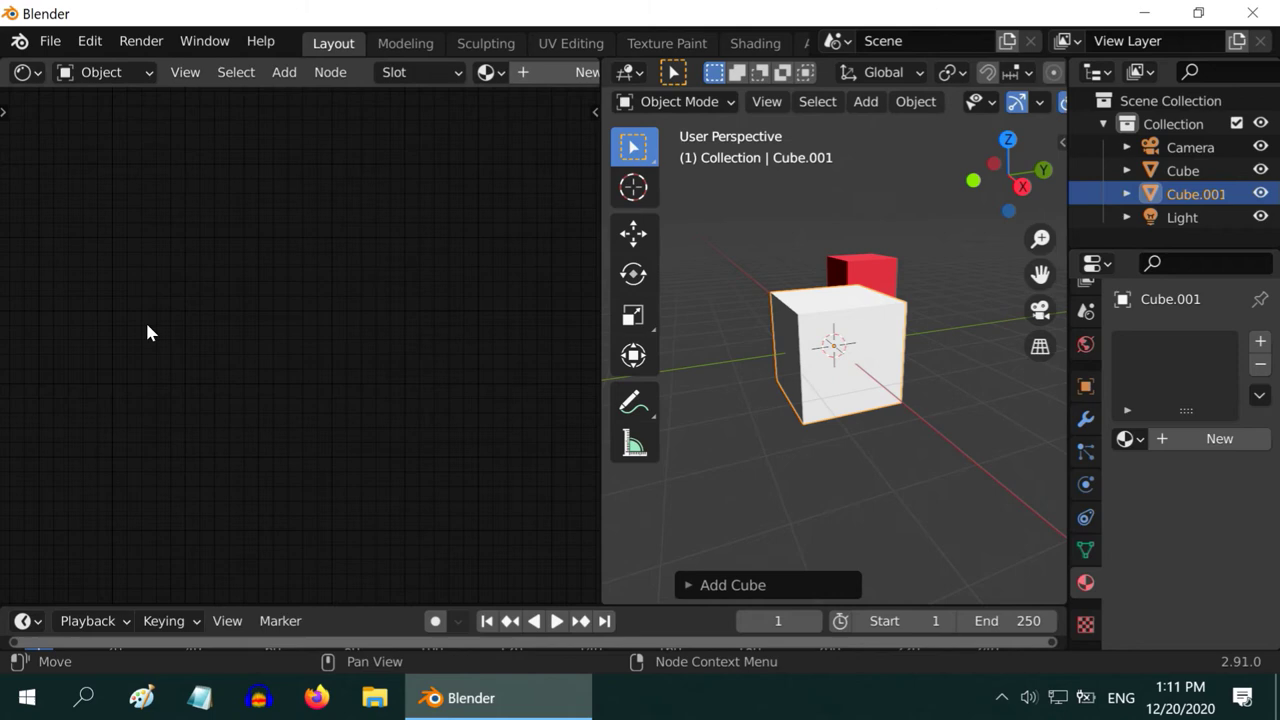
click(1182, 445)
Move the new material's Principled BSDF node well away from the Material Output and disconnect it from the Surface input.
scroll(355, 365, up, 1)
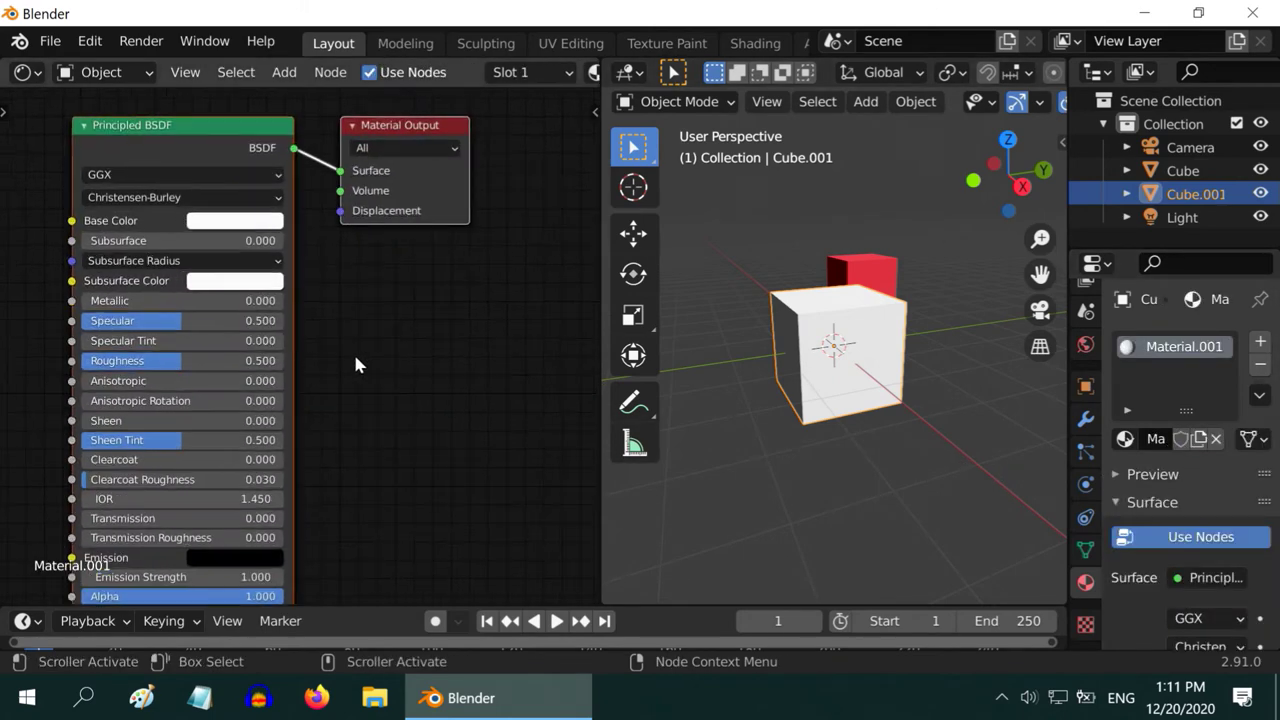
scroll(360, 325, down, 3)
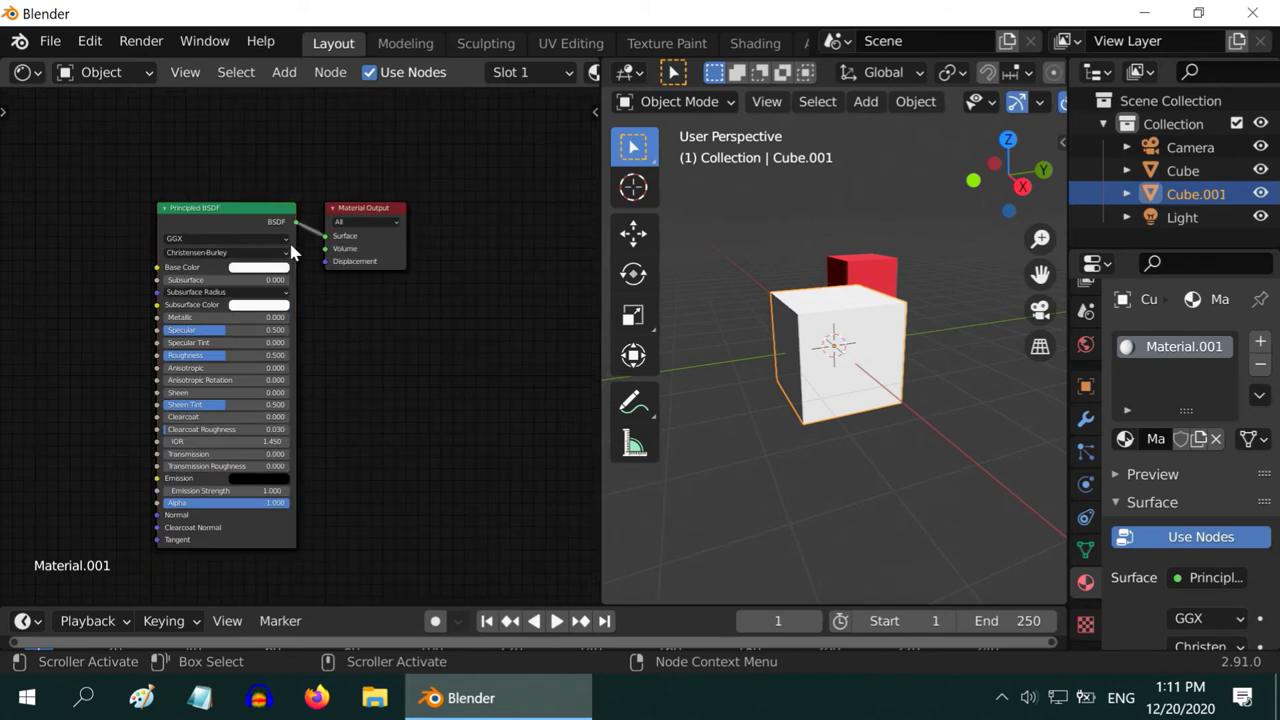
drag(272, 208, 32, 172)
drag(321, 229, 55, 187)
Add a Glossy BSDF node and connect its BSDF output to the Material Output's Surface input.
click(284, 72)
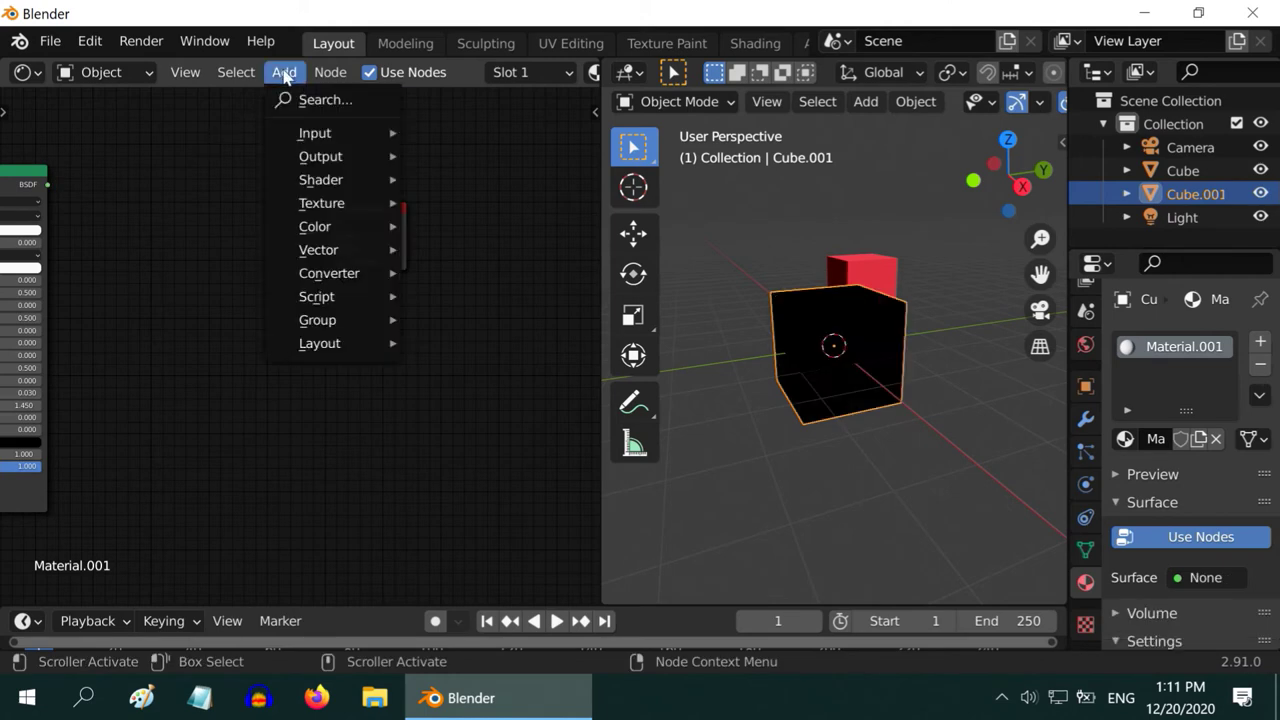
mouse_move(325, 180)
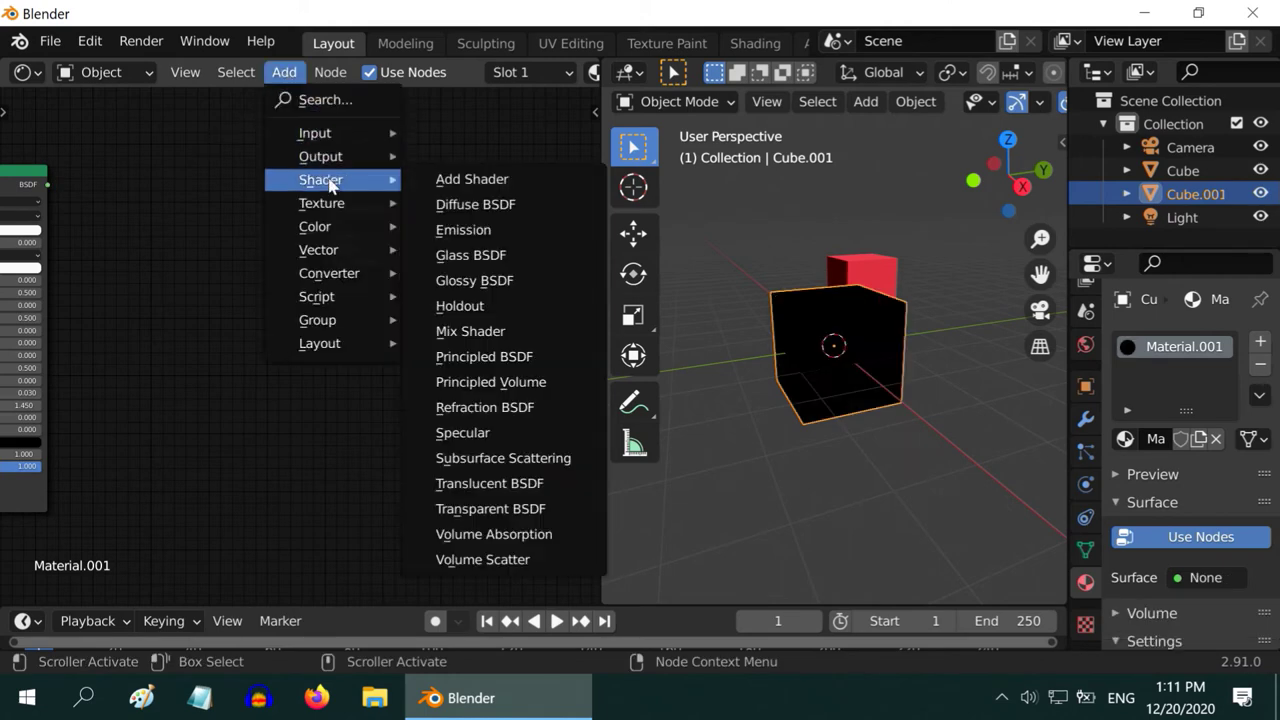
click(495, 281)
click(227, 244)
scroll(227, 241, up, 2)
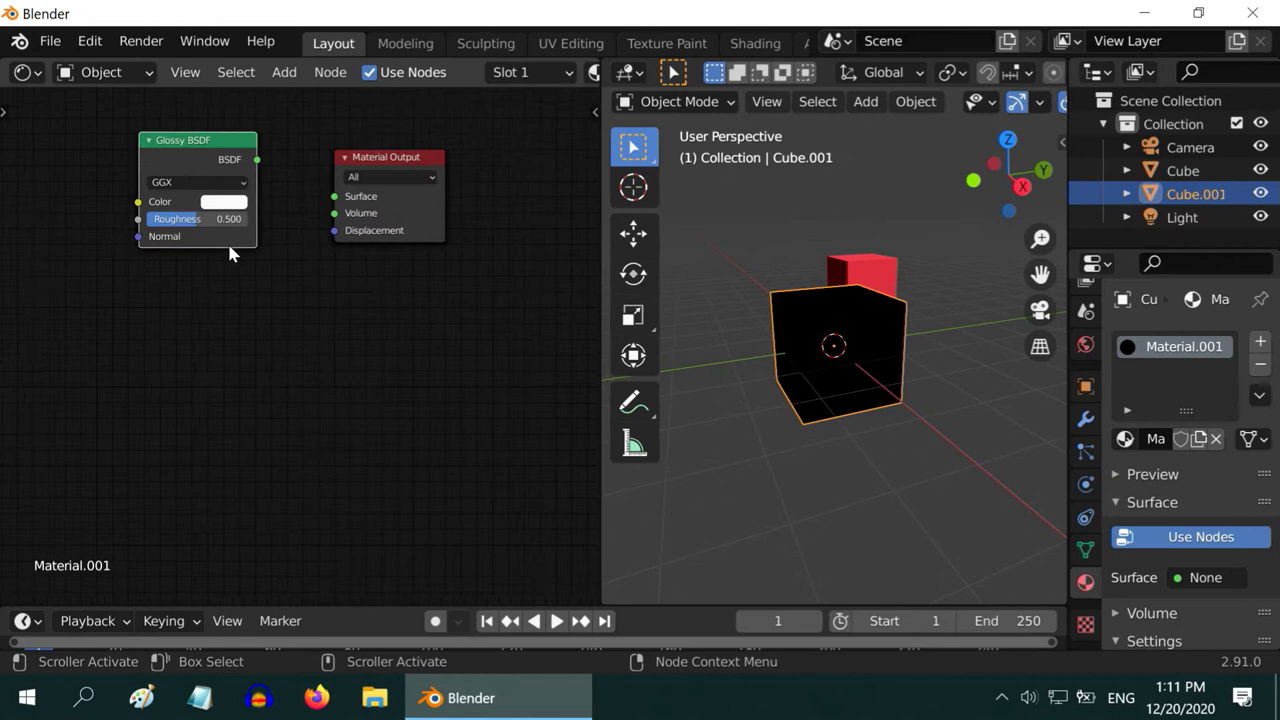
drag(257, 159, 334, 196)
Set the Glossy BSDF colour to yellow and view the cube from a slightly different angle.
click(222, 203)
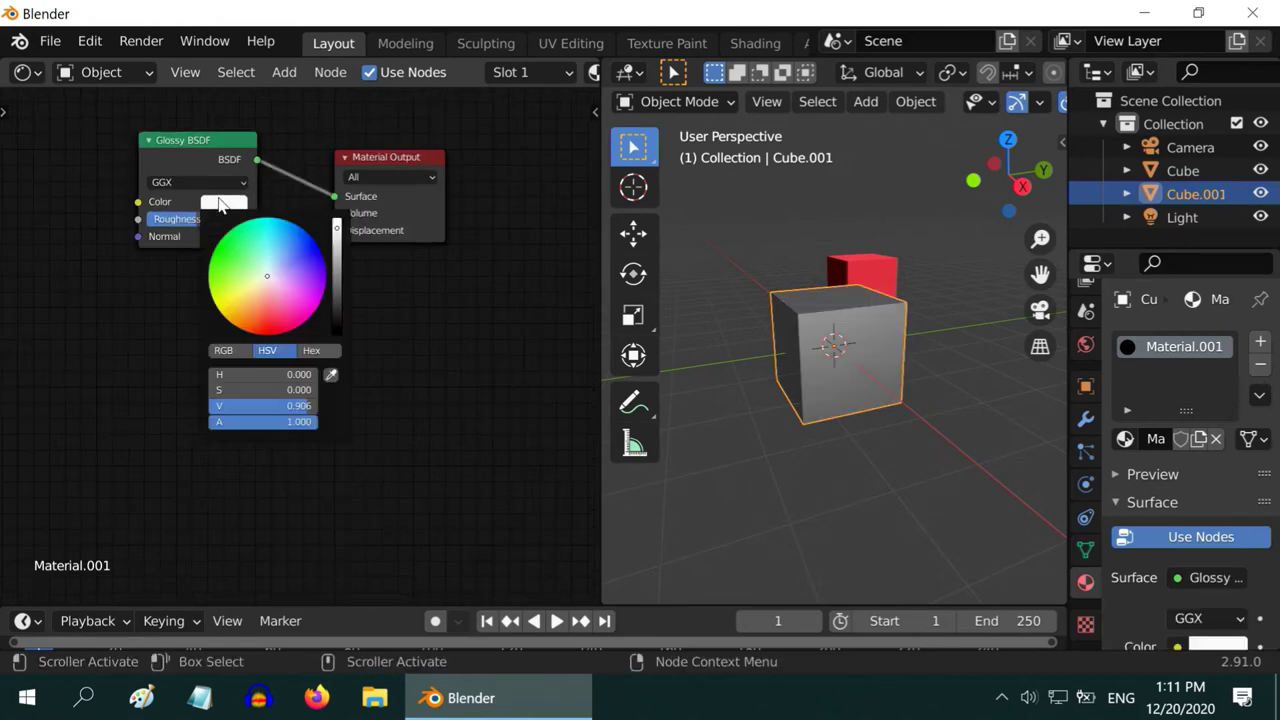
click(229, 310)
mouse_move(857, 346)
middle_down()
mouse_move(880, 337)
mouse_move(849, 401)
mouse_move(840, 546)
mouse_move(860, 218)
mouse_move(846, 354)
middle_up()
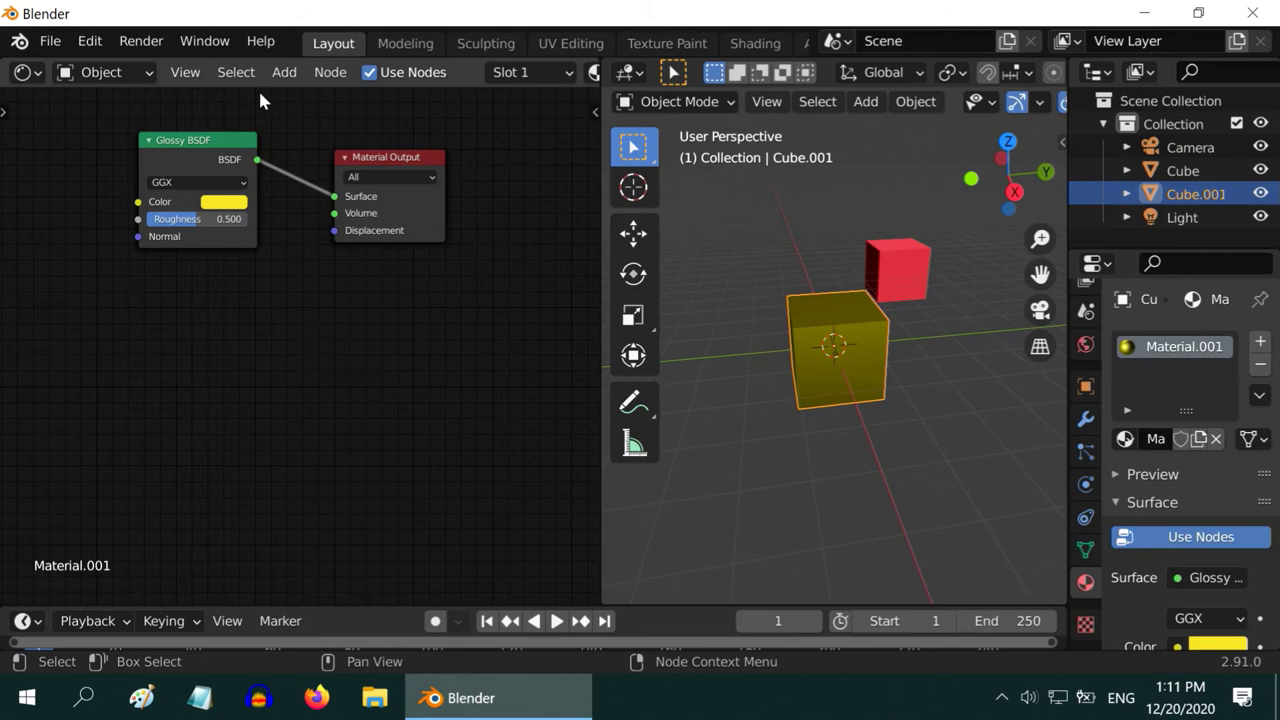
Add a Transparent BSDF node below the Glossy BSDF and connect it to the Surface input of the Material Output, moved farther away.
click(282, 76)
mouse_move(330, 179)
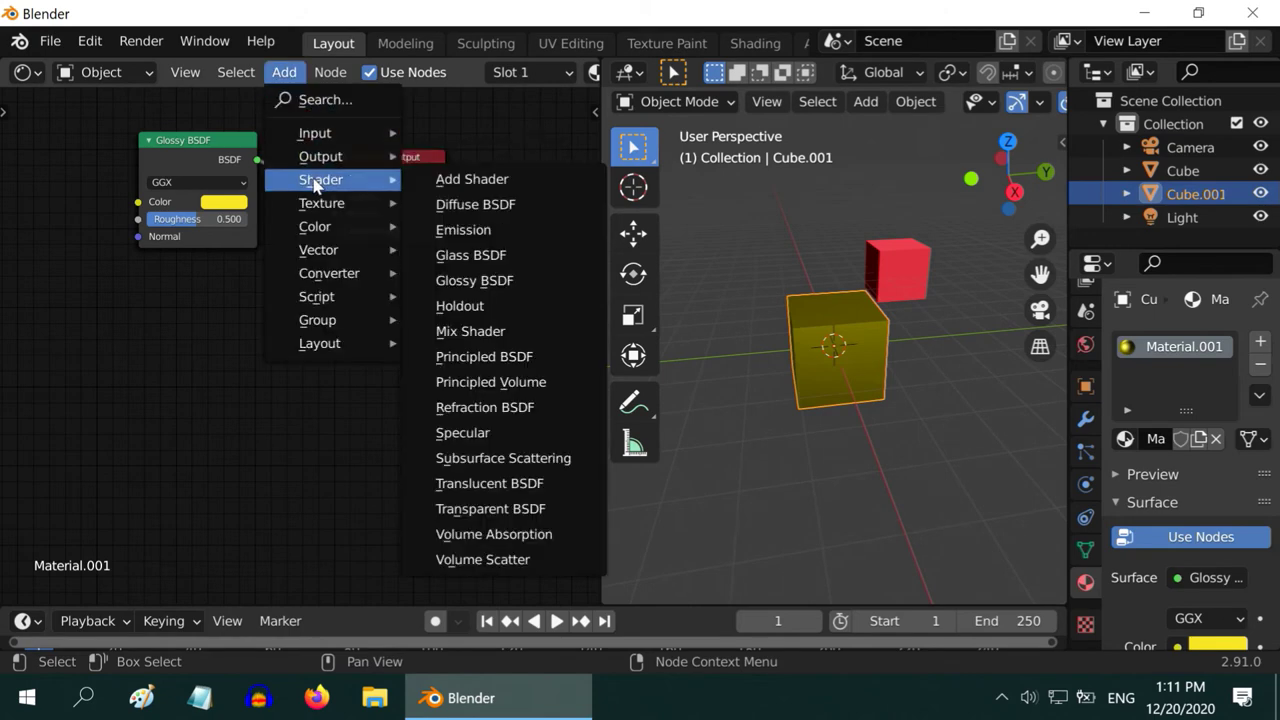
click(488, 509)
click(258, 319)
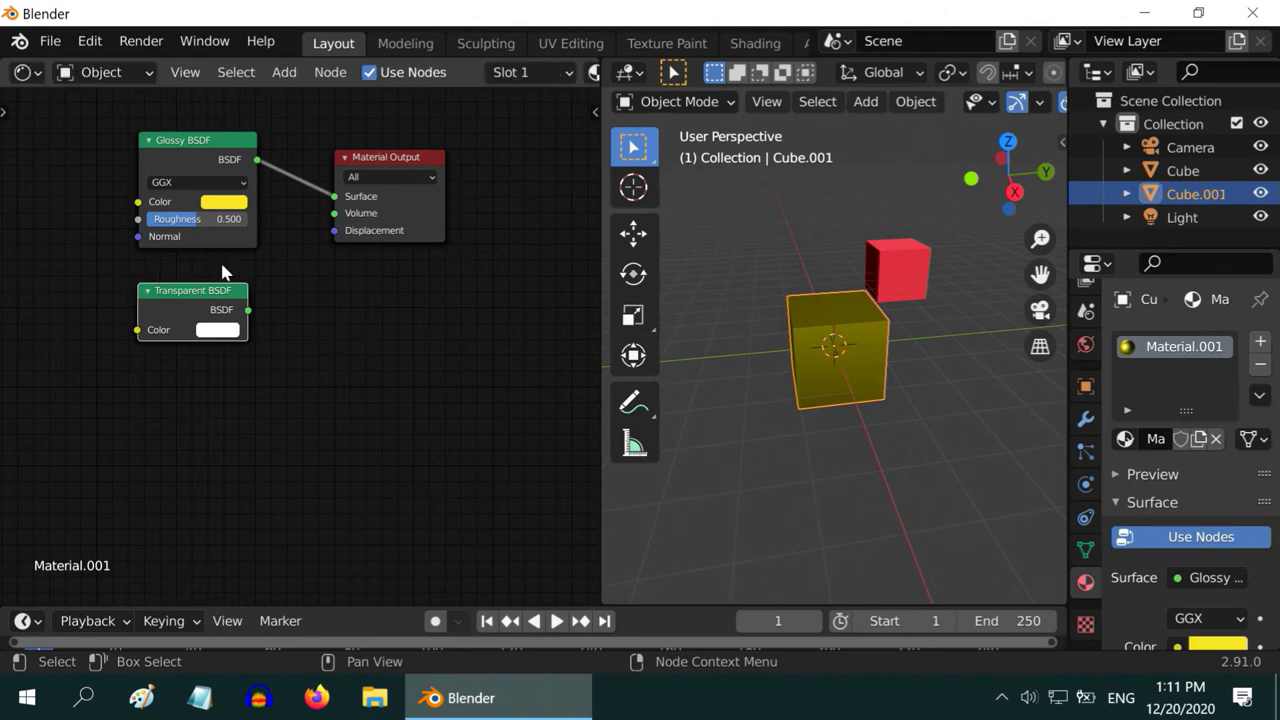
drag(414, 162, 480, 209)
drag(248, 311, 400, 242)
scroll(779, 384, up, 2)
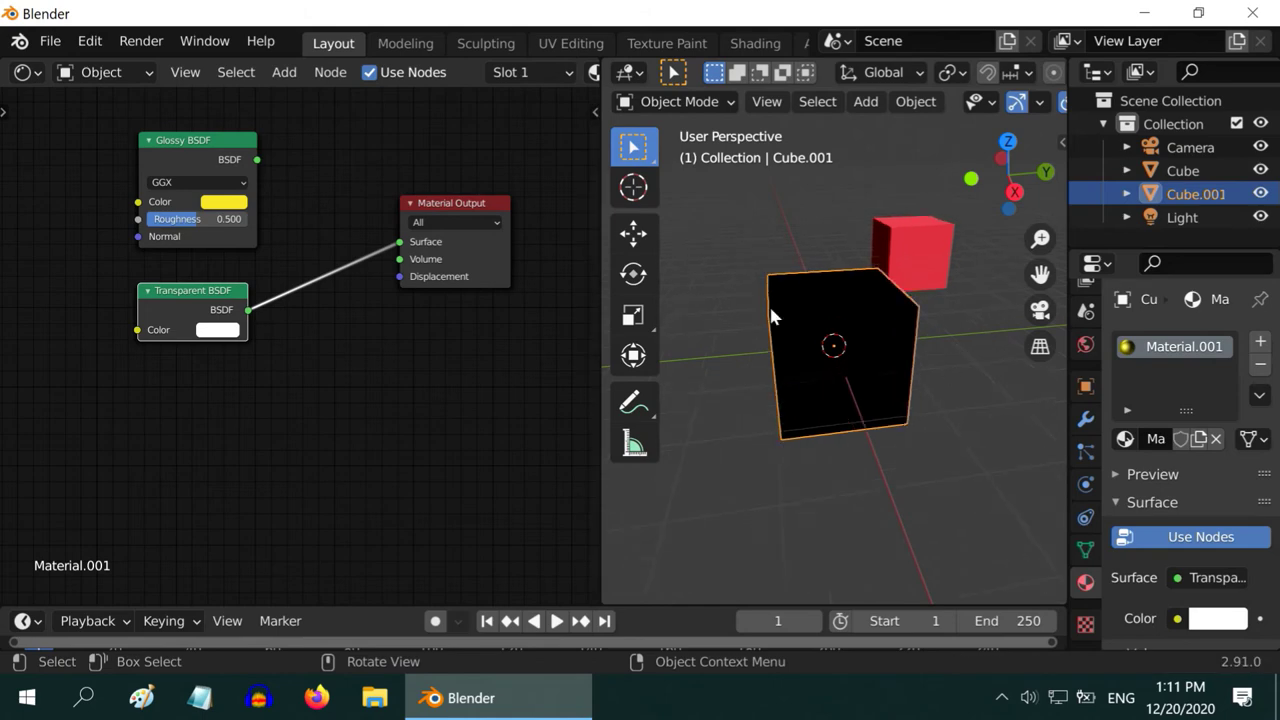
Set the new cube material's blend mode to Alpha Blend and inspect the red cube through it.
scroll(1133, 497, down, 5)
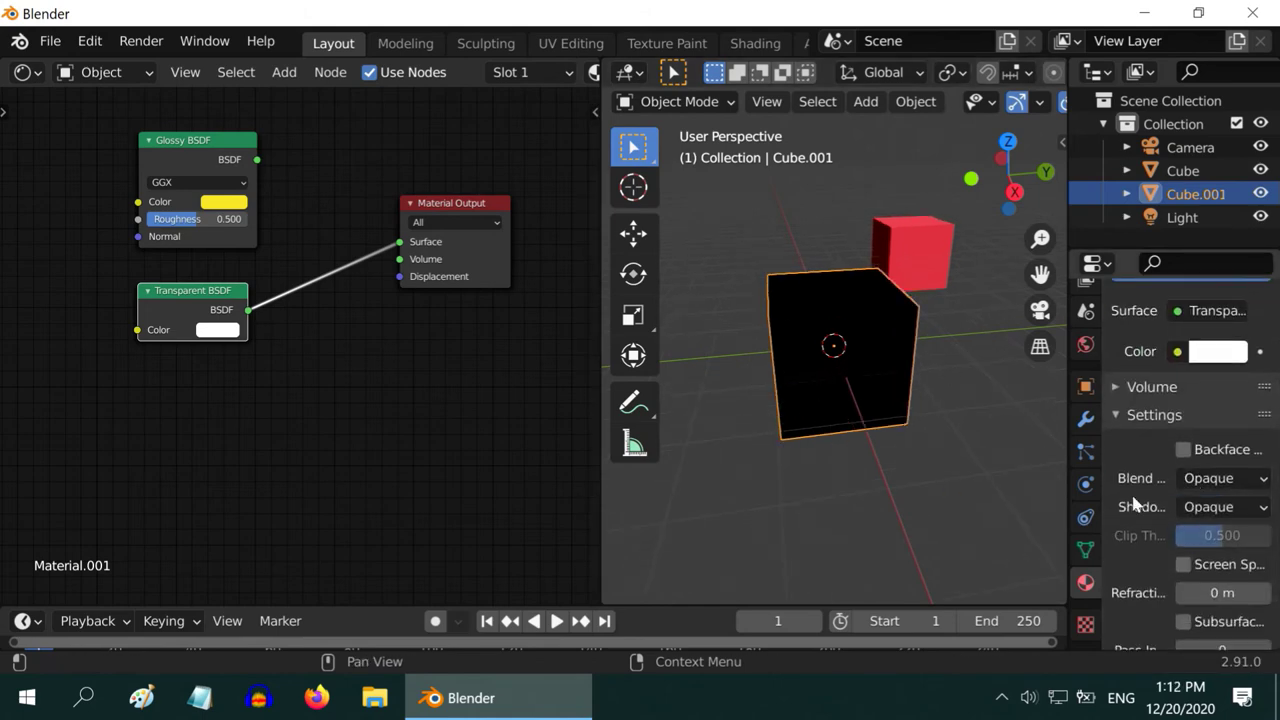
click(1220, 478)
click(1185, 581)
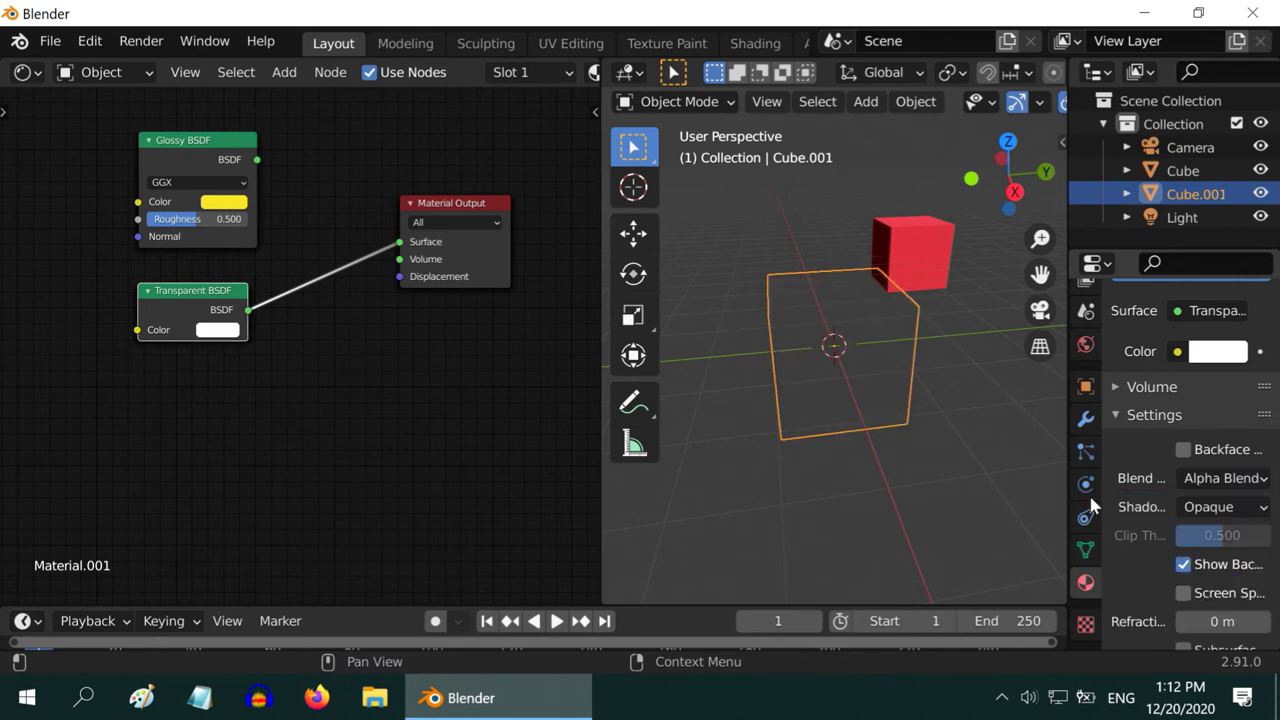
middle_drag(892, 424, 889, 391)
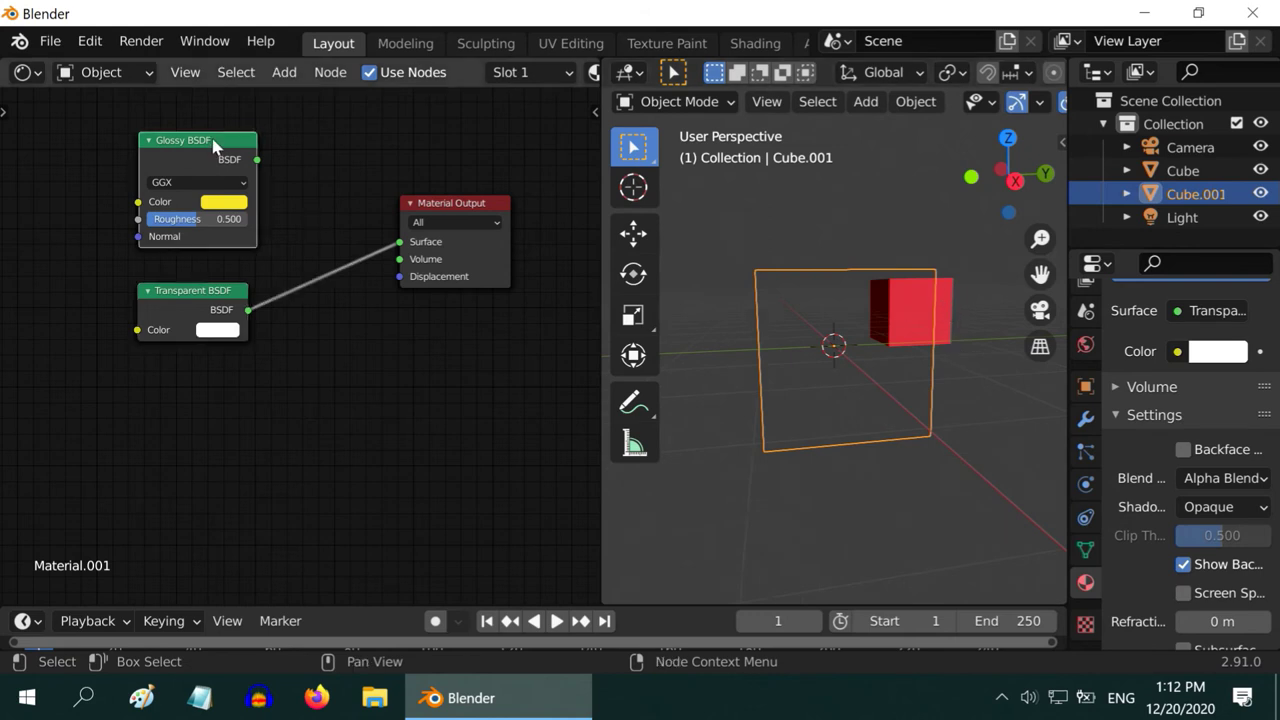
Move the Glossy and Transparent BSDF nodes farther from the Material Output and place a Mix Shader node in between.
drag(213, 145, 137, 144)
drag(221, 290, 147, 300)
click(283, 75)
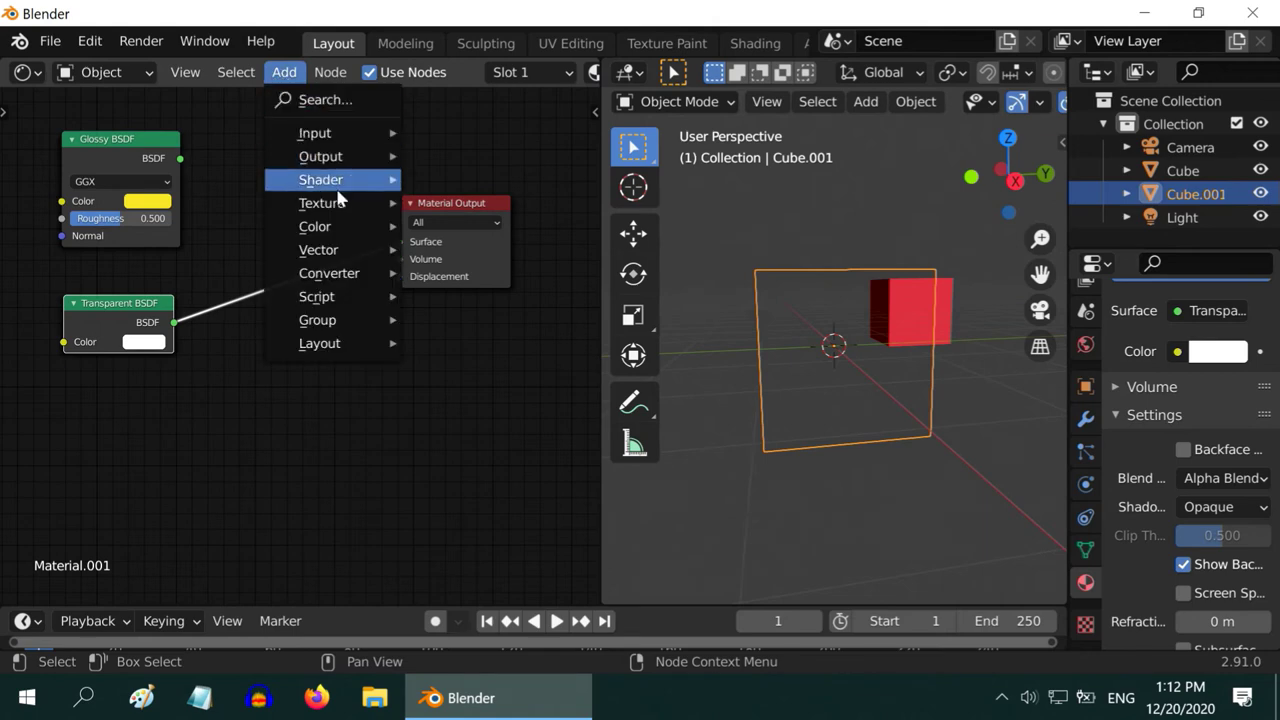
mouse_move(335, 182)
click(470, 331)
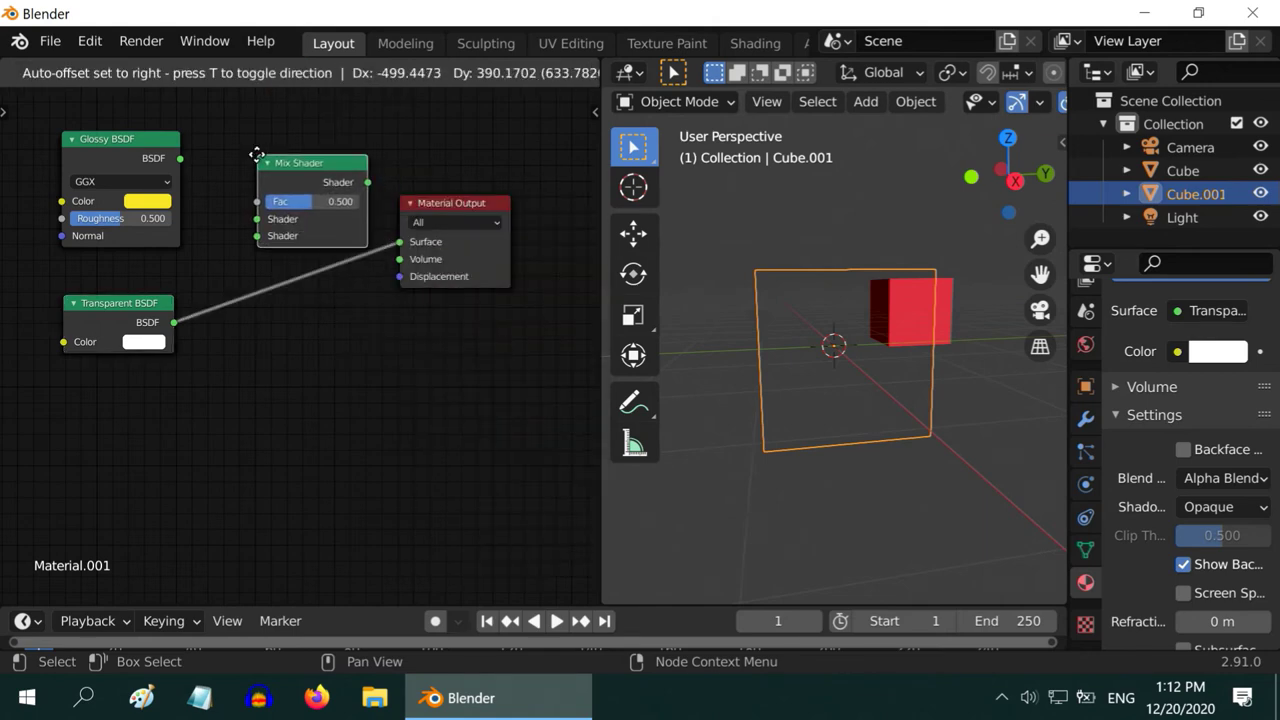
click(256, 164)
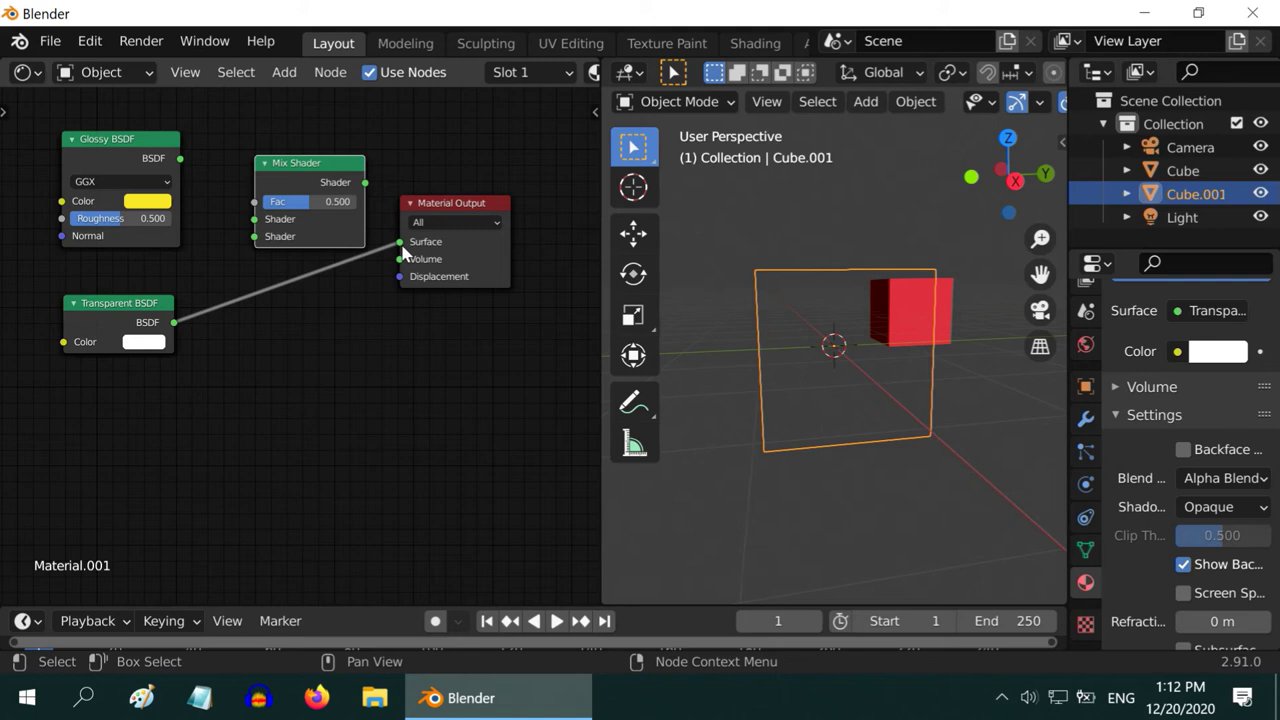
Connect the Glossy BSDF to the Mix Shader's first Shader input, the Transparent BSDF to its second, and its output to Surface.
drag(404, 254, 256, 237)
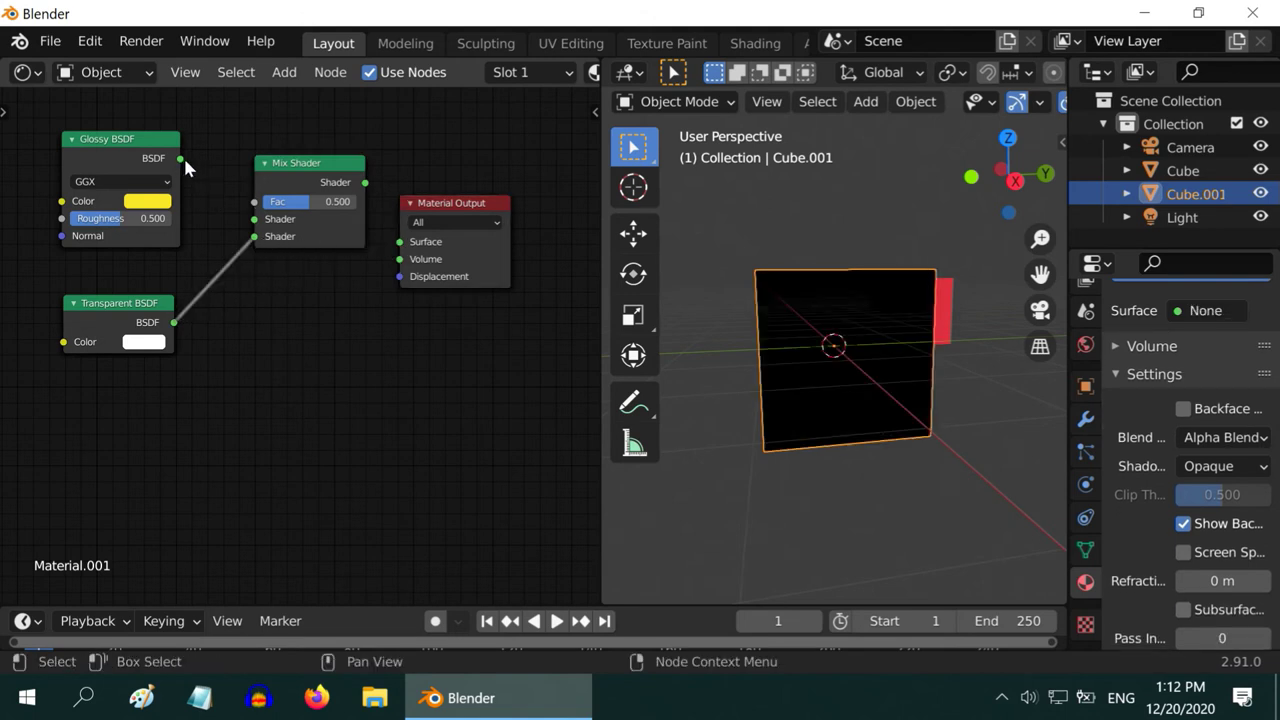
drag(180, 158, 256, 219)
drag(365, 183, 400, 242)
middle_drag(952, 328, 920, 347)
Add an Emission node below the Mix Shader and connect its output to the Material Output's Surface input in place of the mix.
click(284, 72)
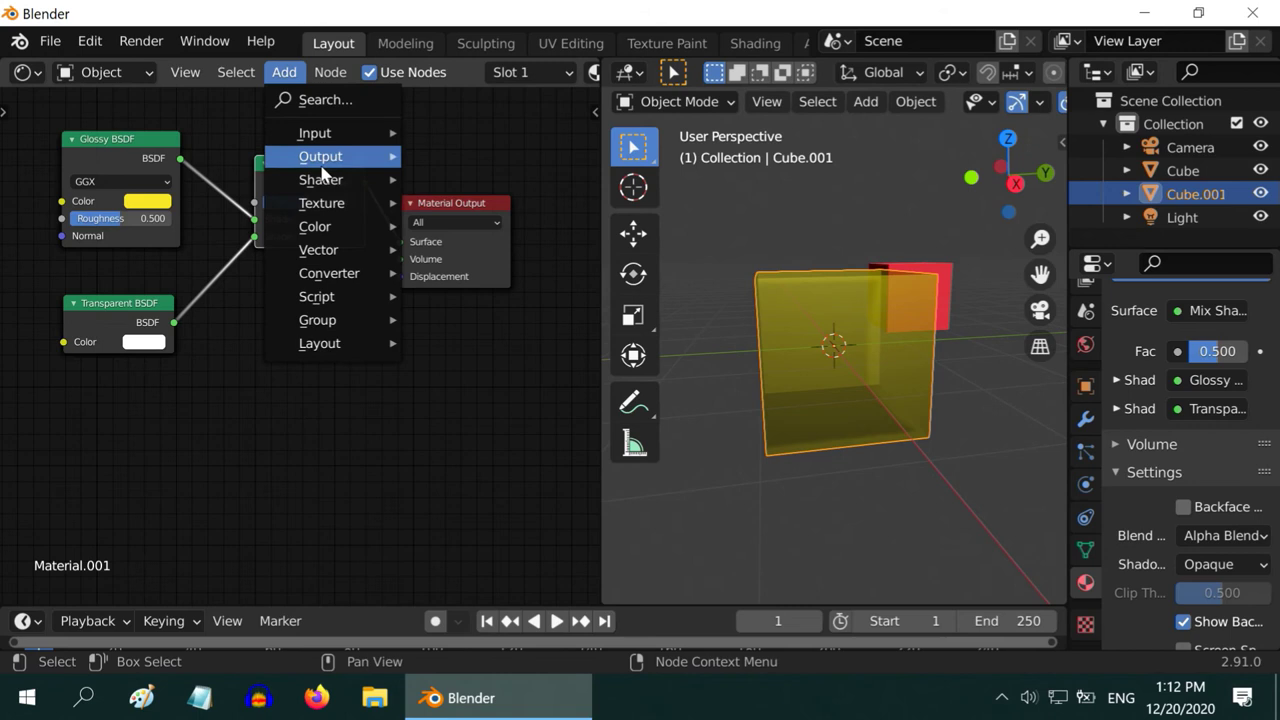
mouse_move(388, 183)
click(470, 230)
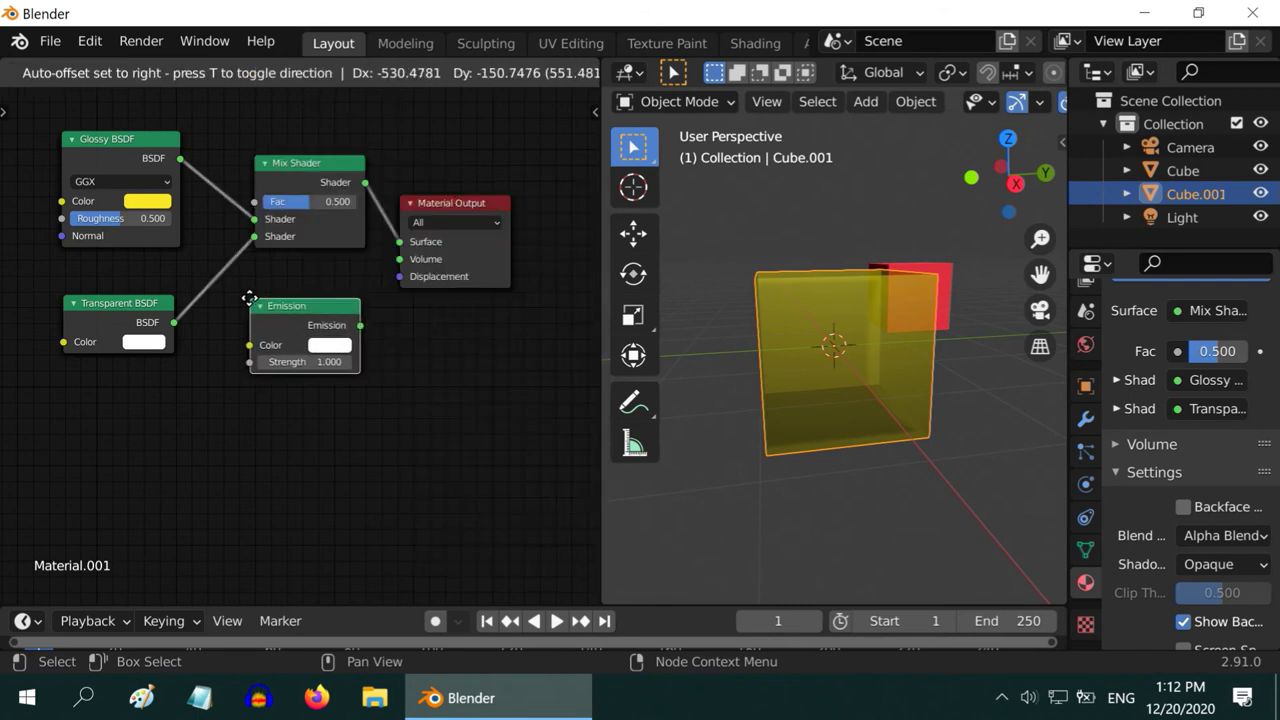
click(336, 318)
drag(455, 229, 488, 237)
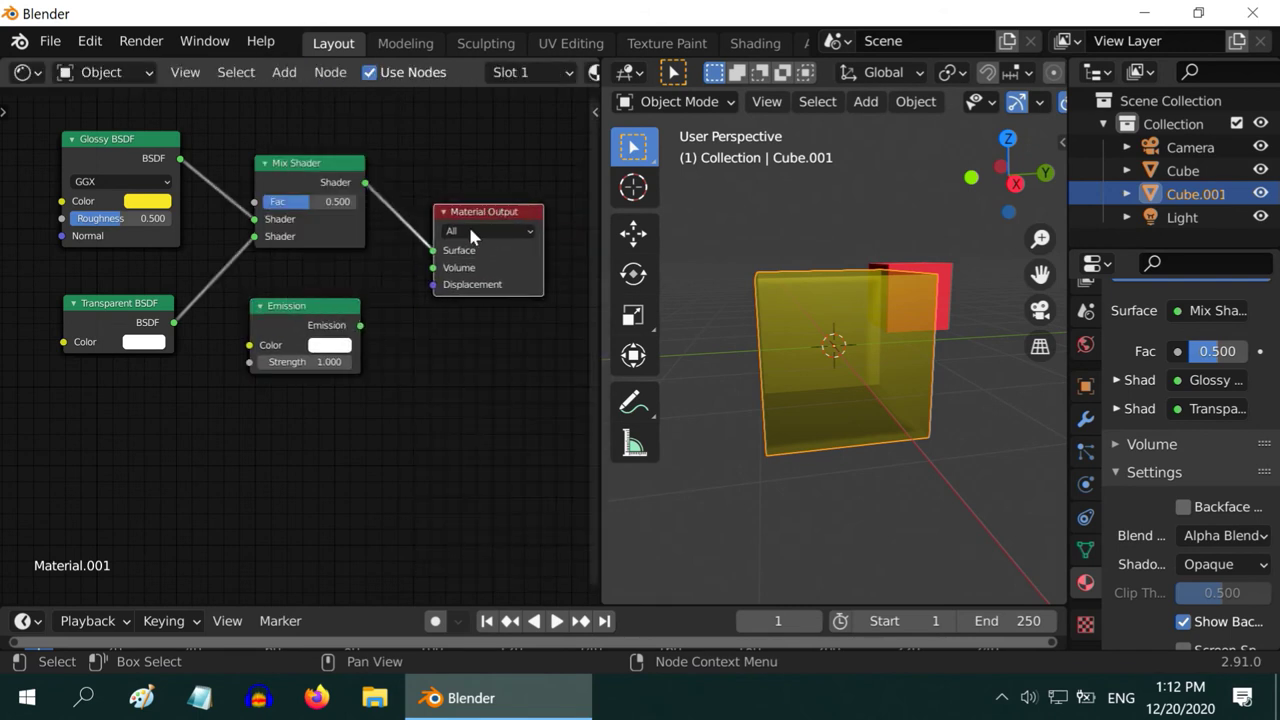
drag(359, 325, 367, 306)
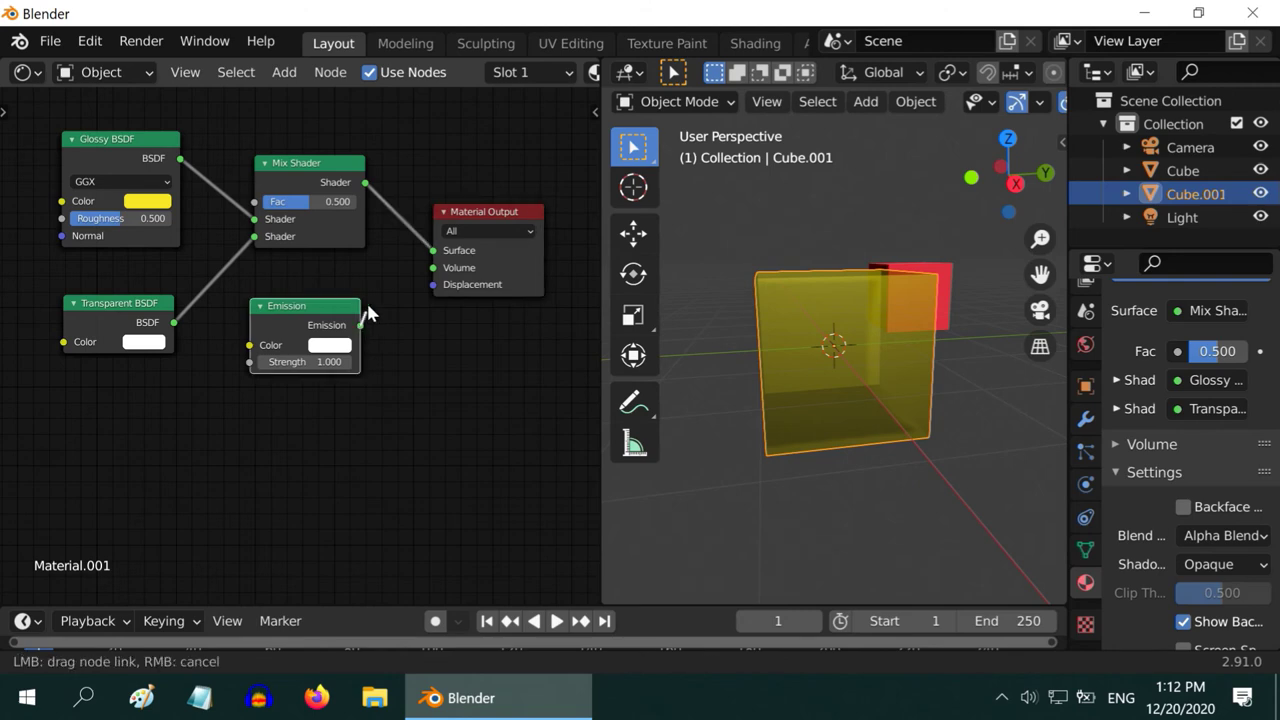
drag(434, 259, 433, 251)
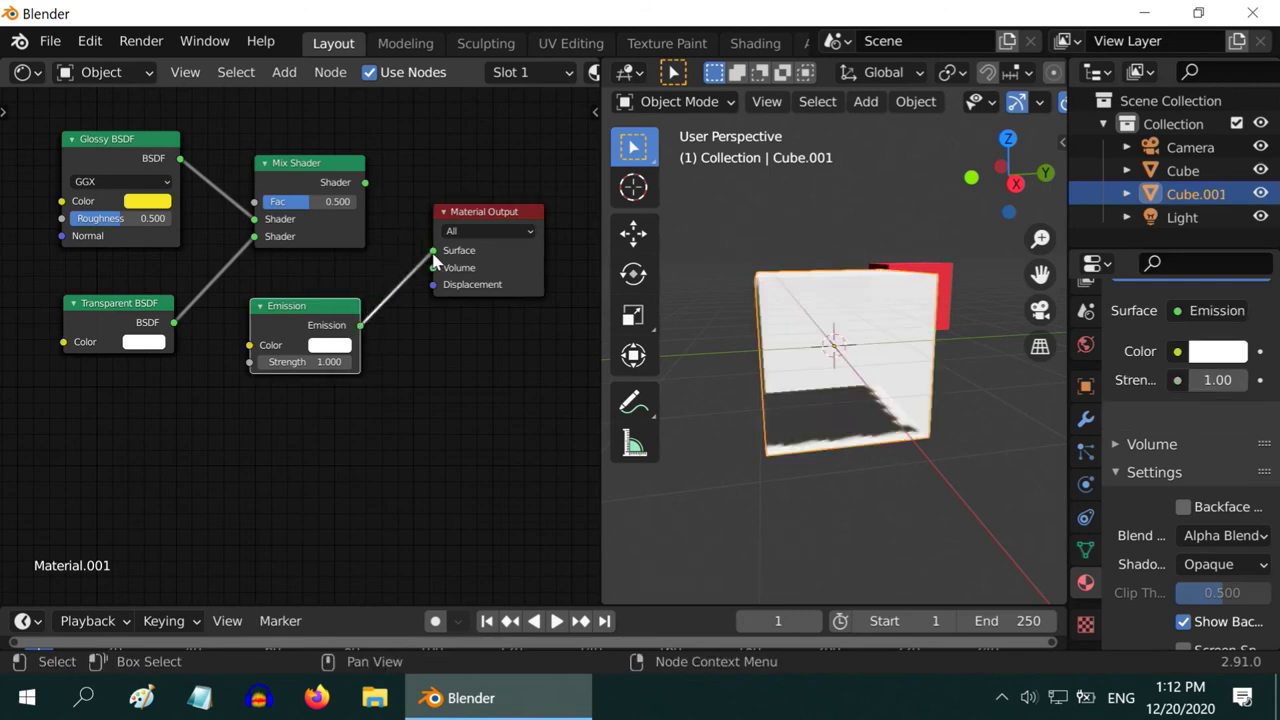
Set the Emission node's color to light green with hue 0.297 and saturation 0.576, and change the material's blend mode to Opaque.
click(330, 346)
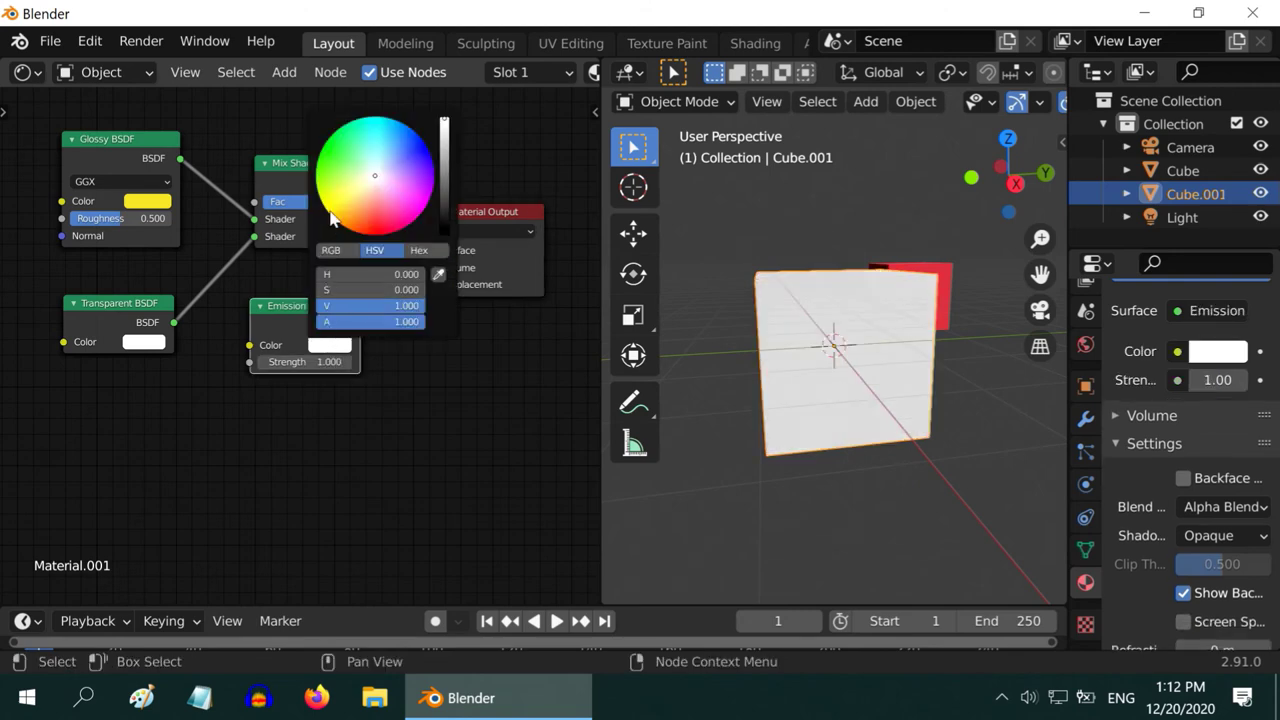
click(340, 166)
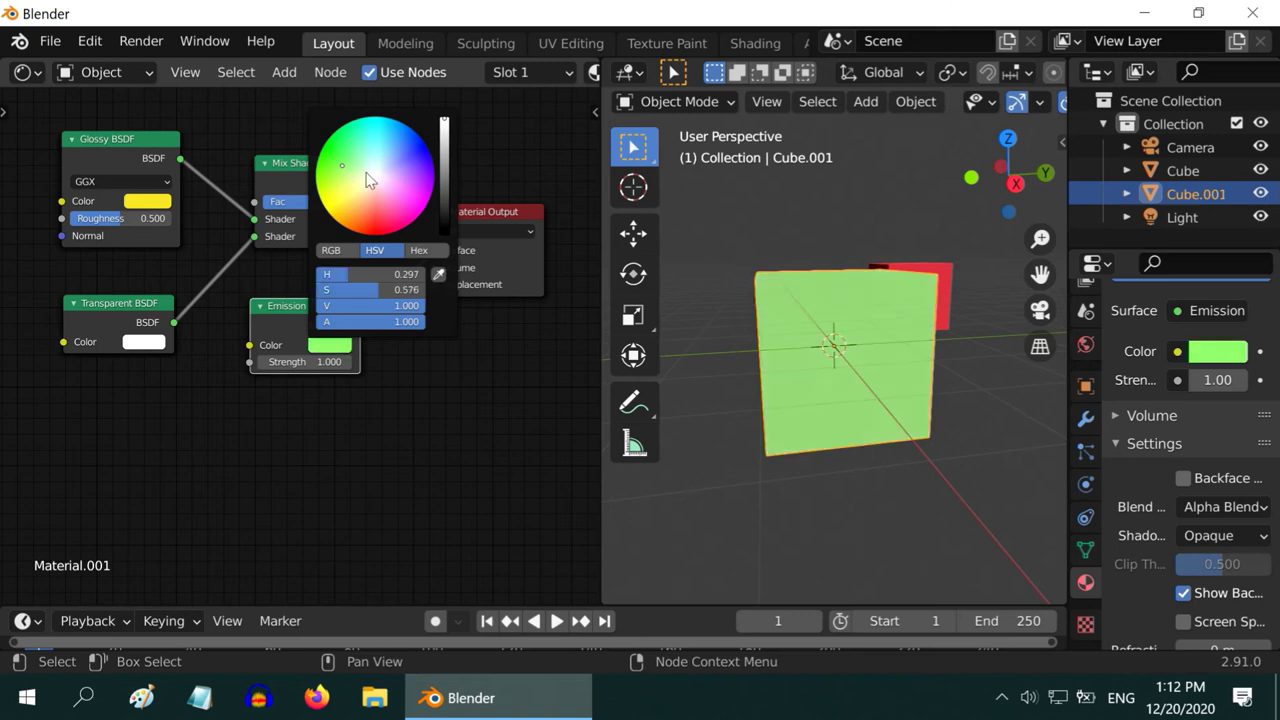
middle_drag(743, 466, 884, 426)
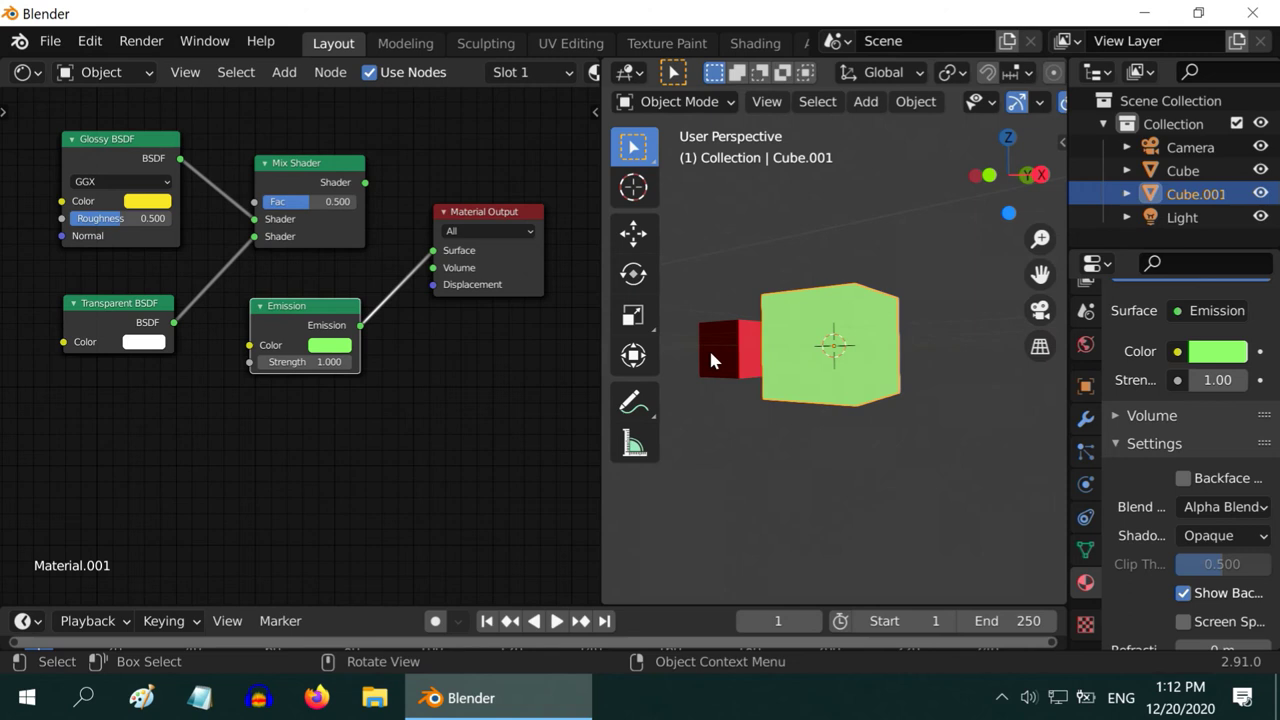
middle_drag(840, 468, 679, 505)
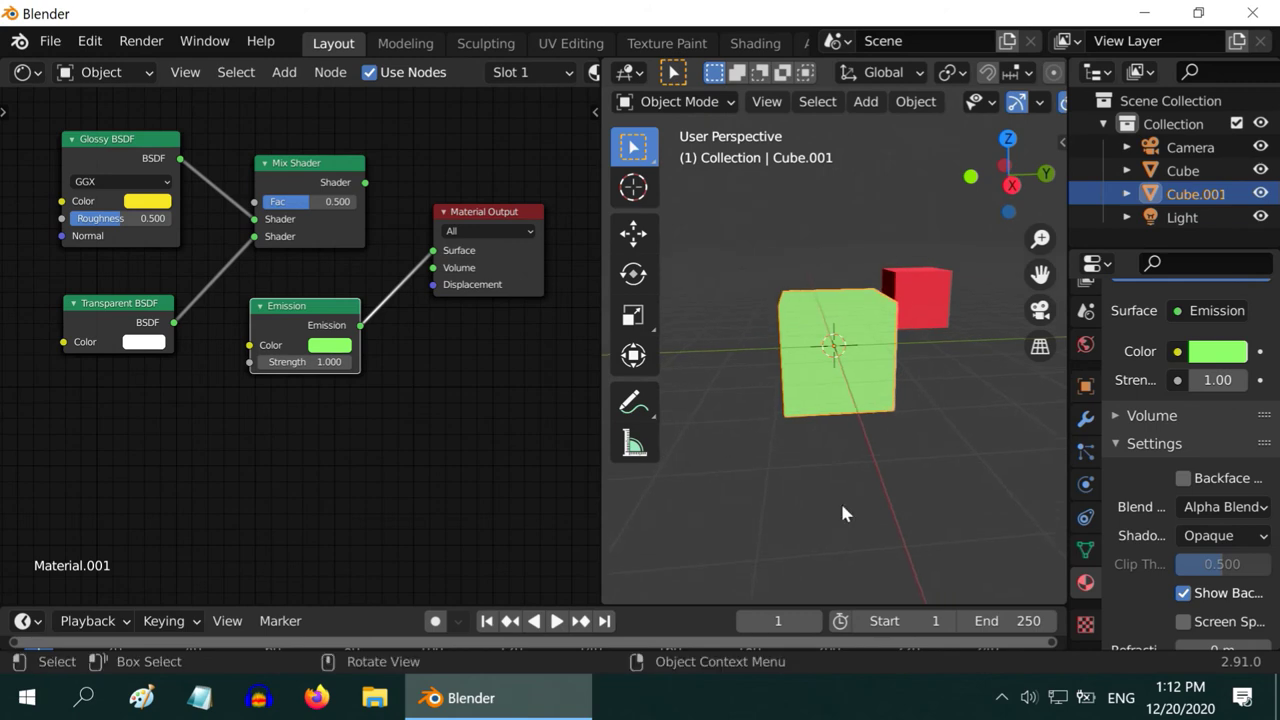
click(1216, 510)
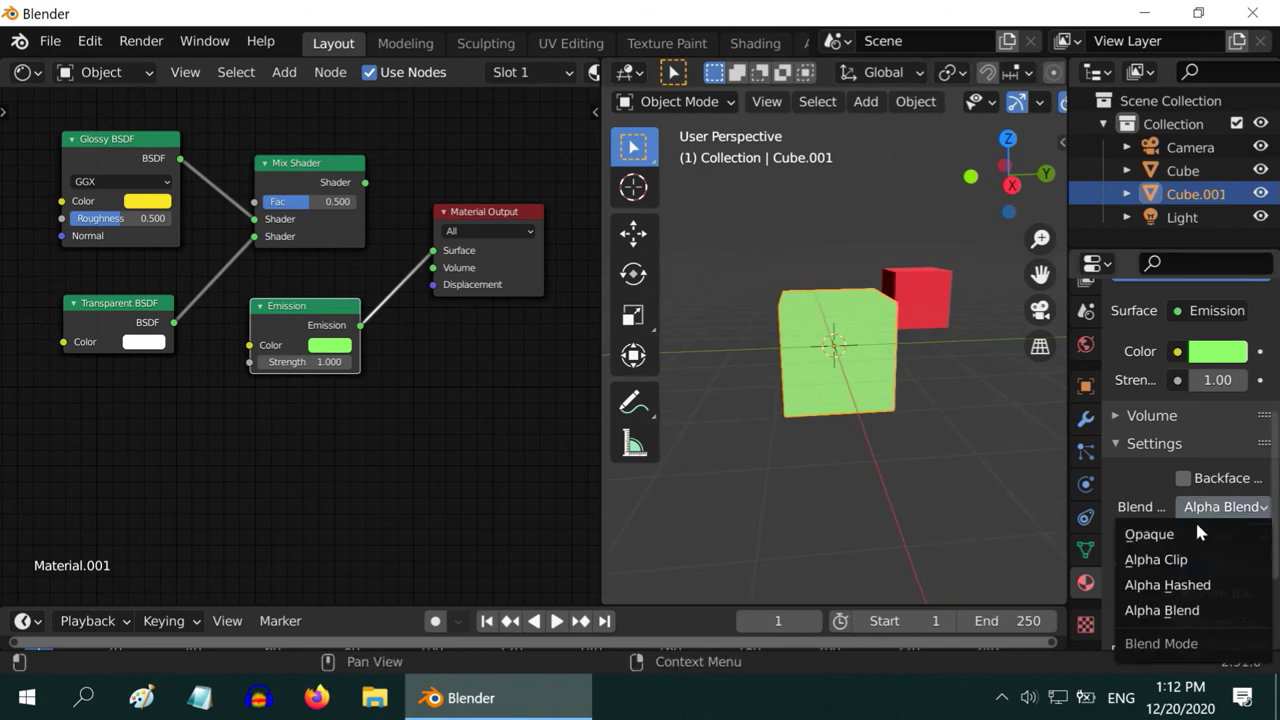
click(1150, 534)
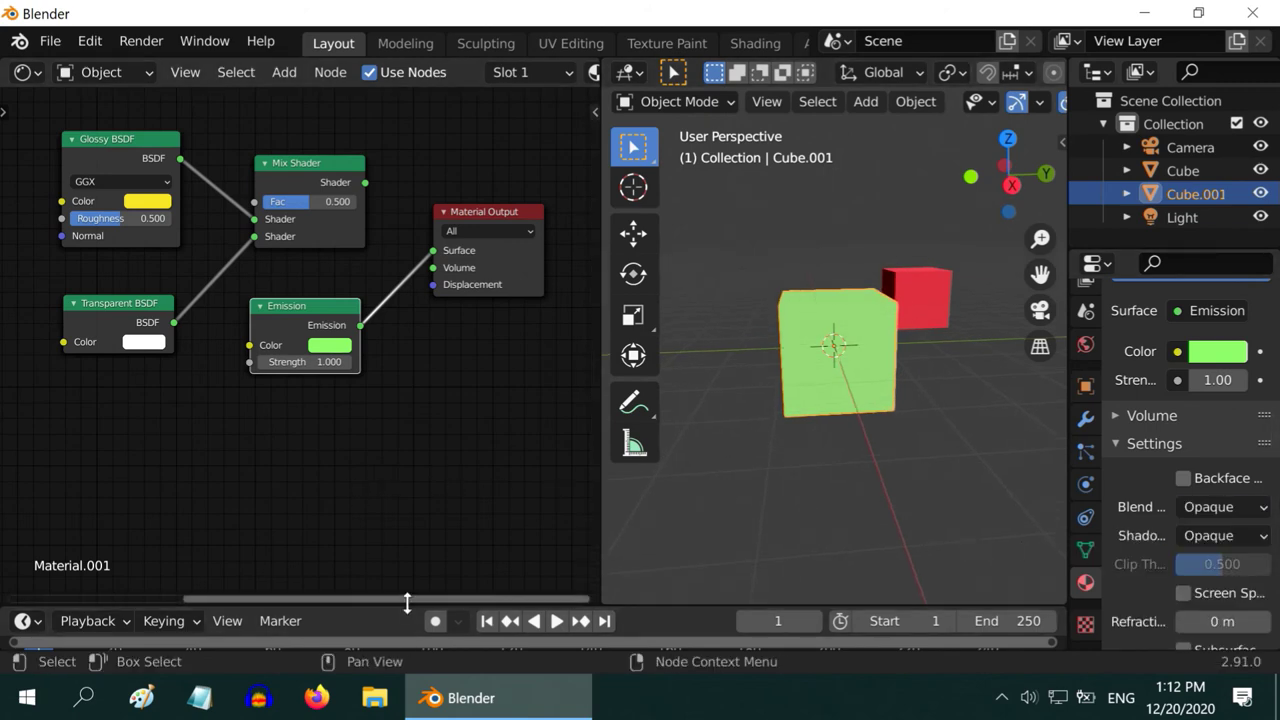
Brighten the Principled BSDF node's Emission color from black to grey by raising its value to 0.583.
drag(409, 597, 176, 582)
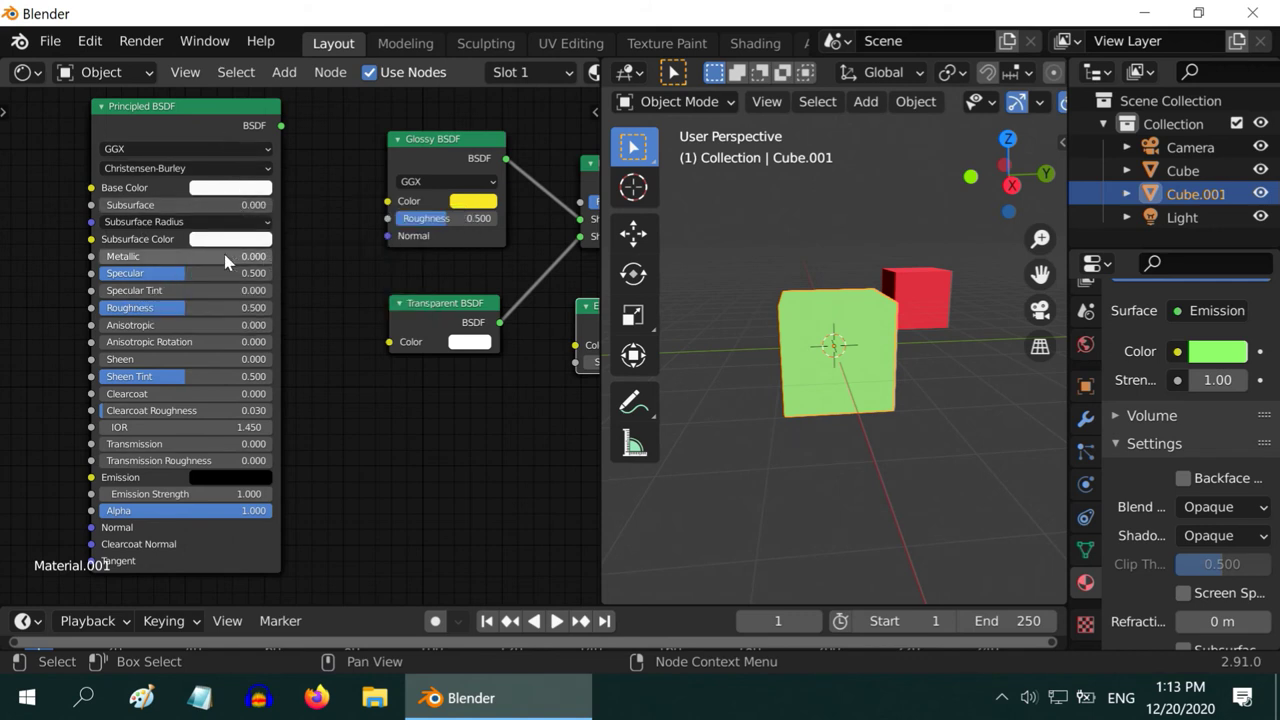
key(Return)
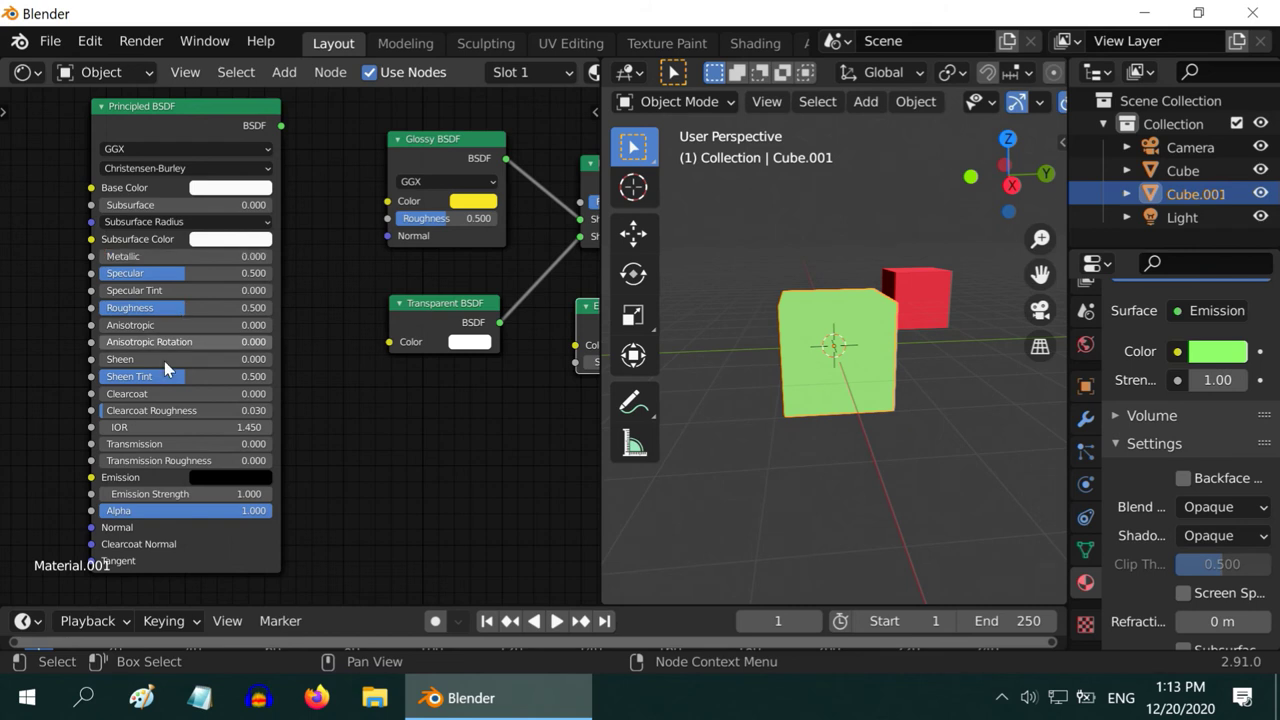
double_click(182, 447)
key(Return)
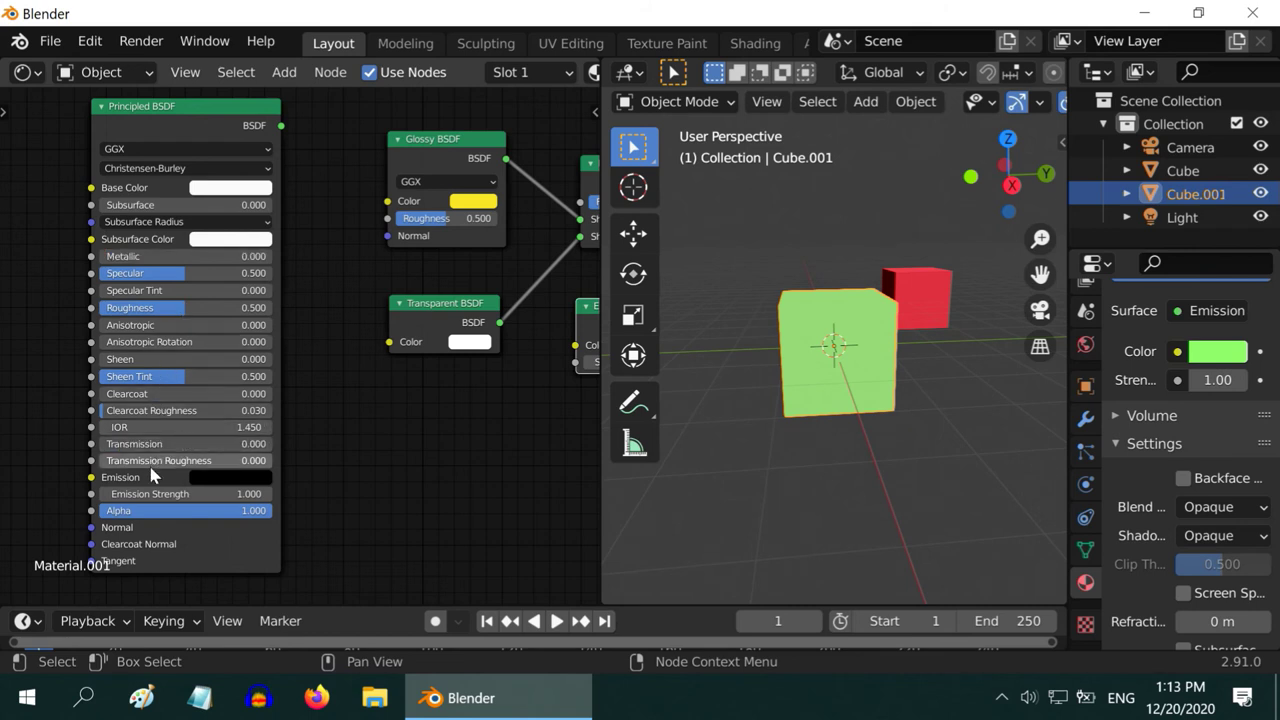
click(218, 476)
key(Escape)
click(218, 478)
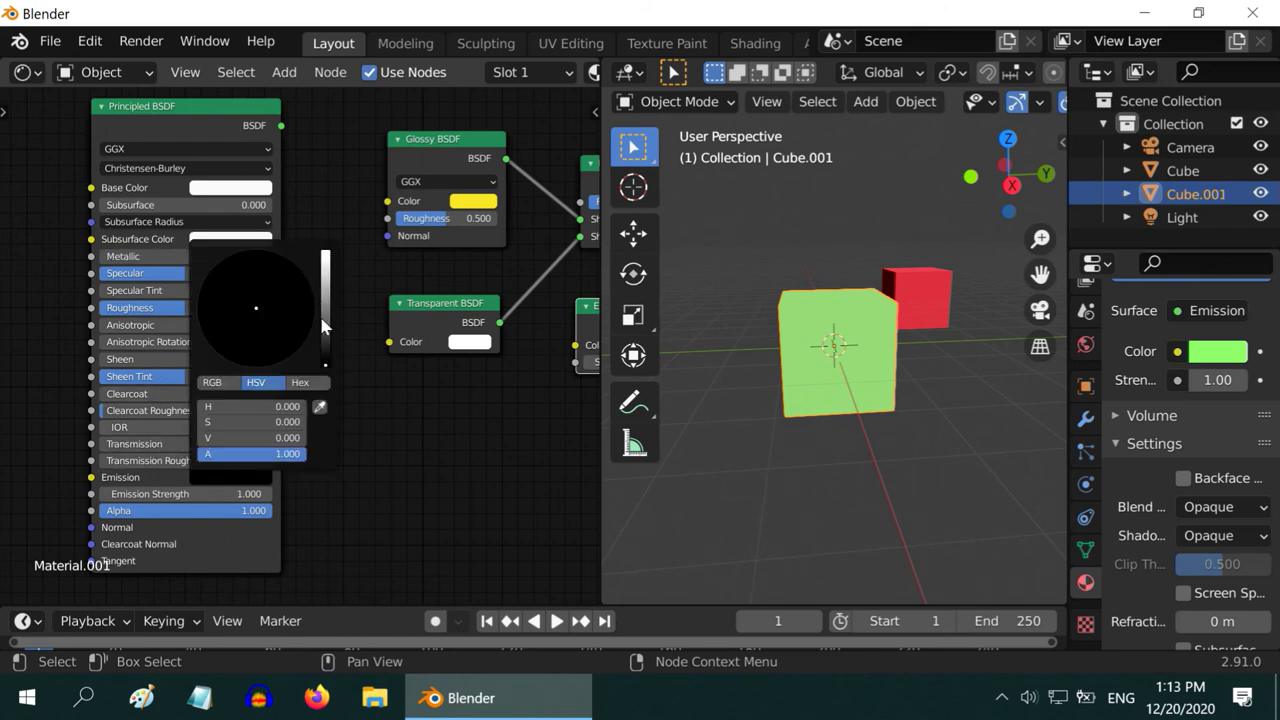
mouse_move(322, 313)
mouse_down()
mouse_move(325, 281)
mouse_move(325, 298)
mouse_up()
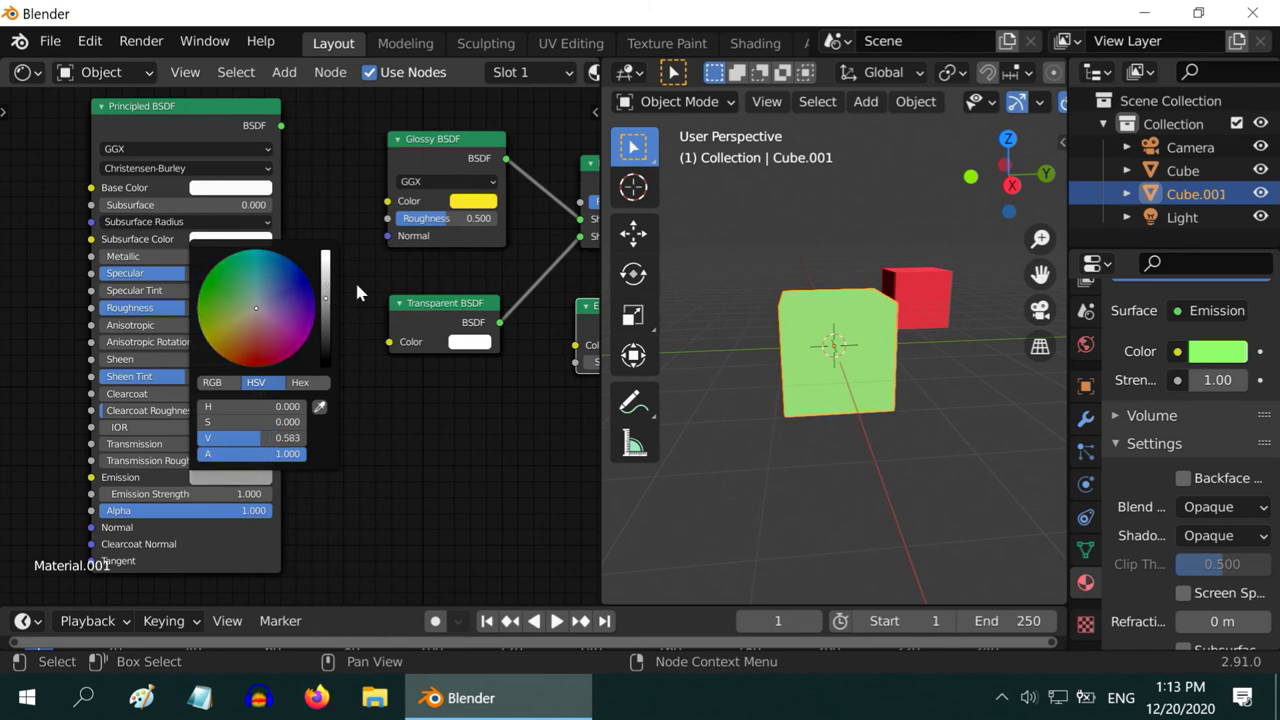
Disconnect the Emission node from the Material Output's Surface input and move the Material Output node lower.
drag(311, 599, 586, 592)
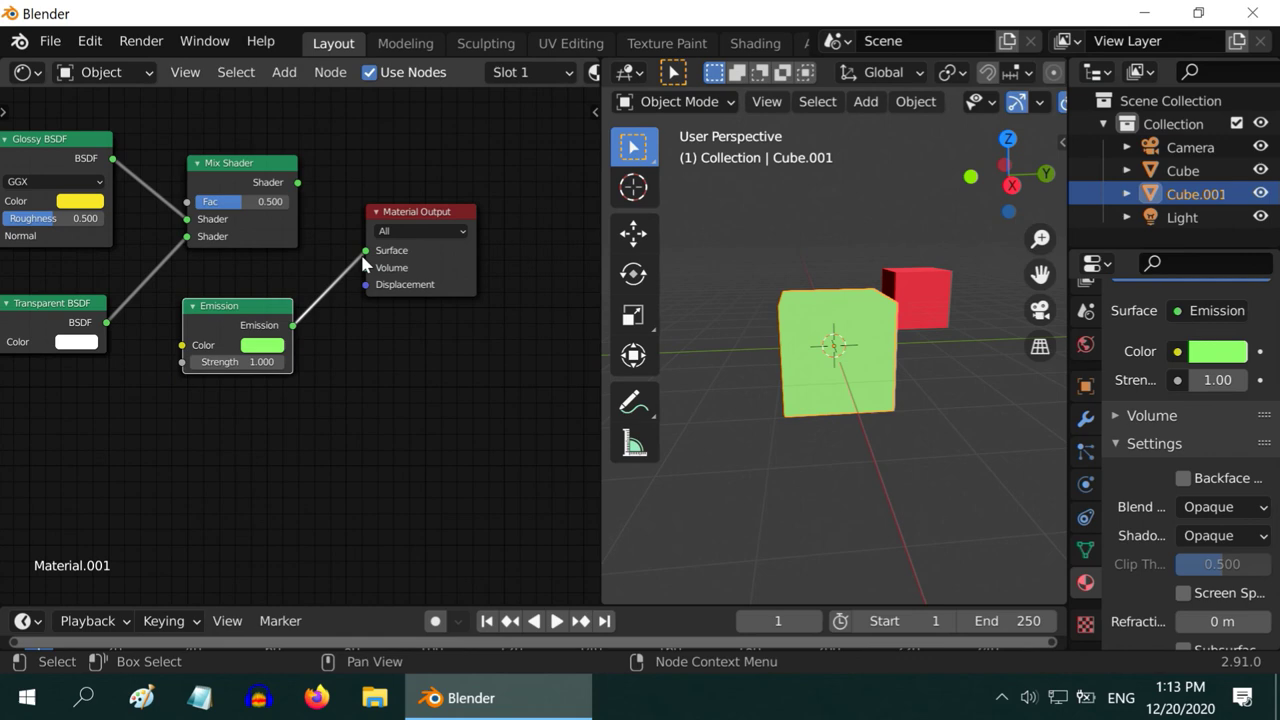
drag(368, 258, 330, 330)
drag(420, 212, 478, 354)
Add an Image Texture node below the Emission node and load My Texture.jpg from C:\ into it.
click(279, 75)
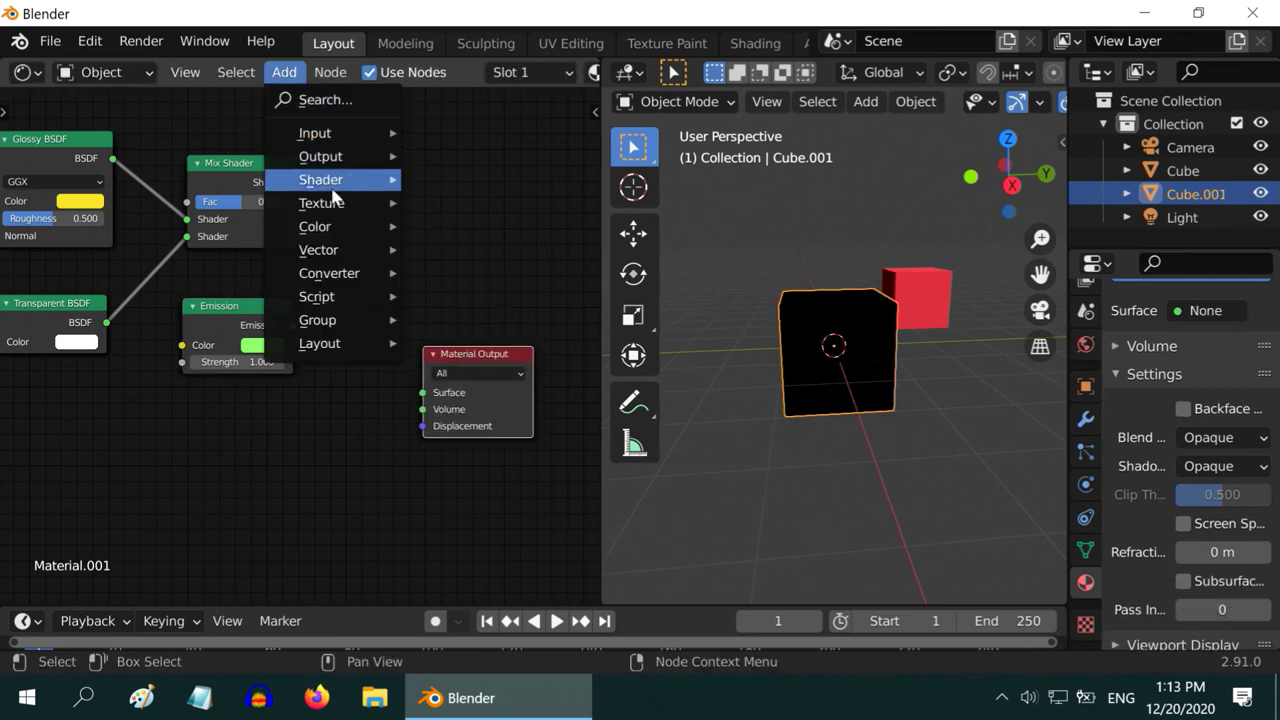
mouse_move(334, 204)
click(497, 329)
click(118, 408)
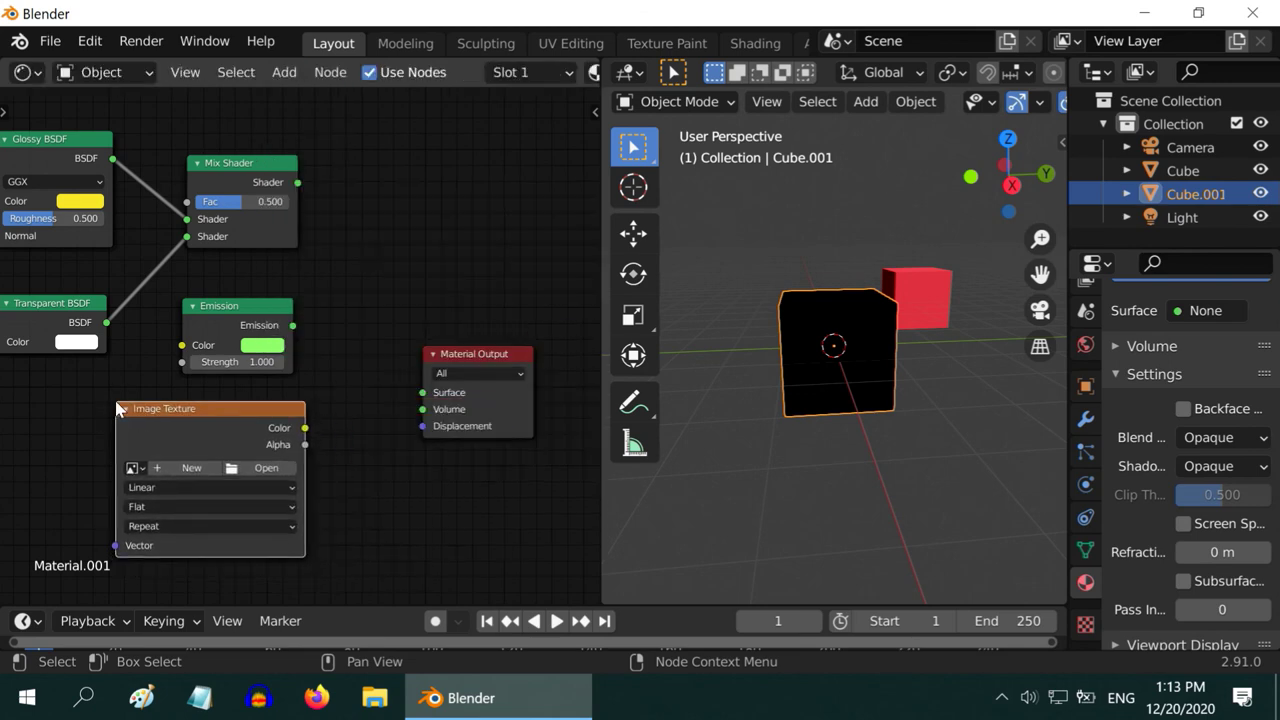
click(264, 468)
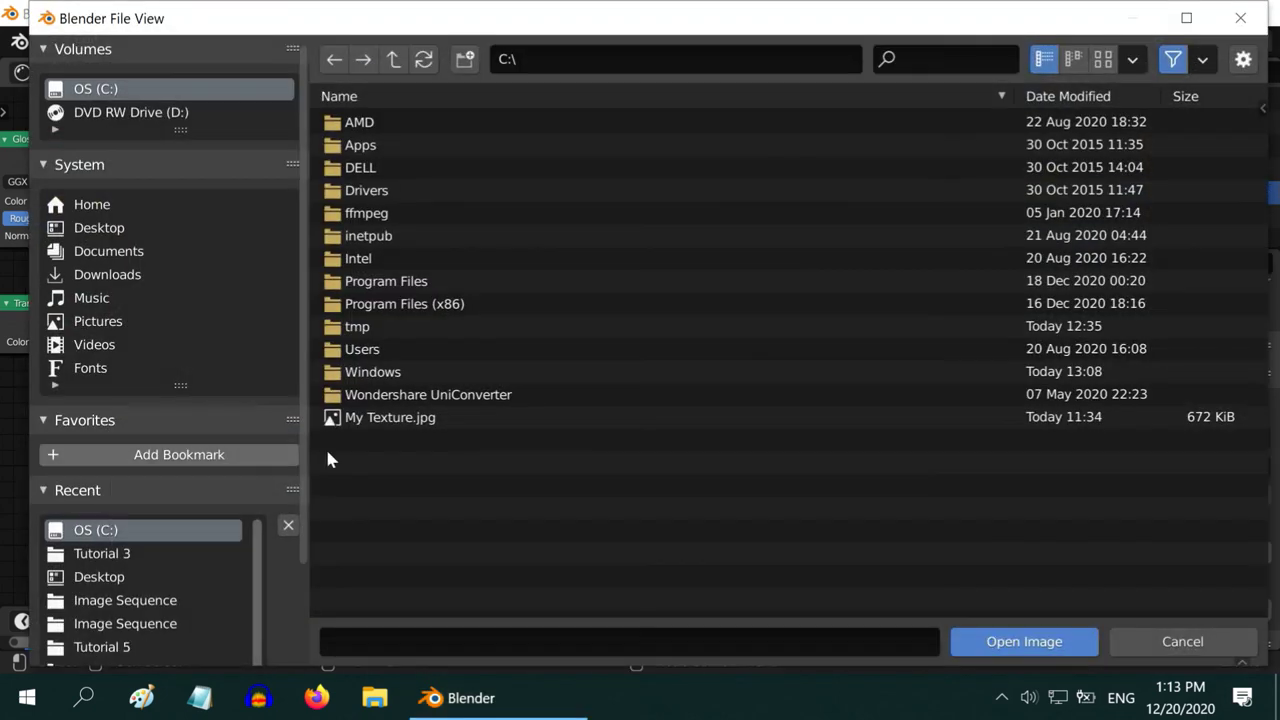
click(385, 417)
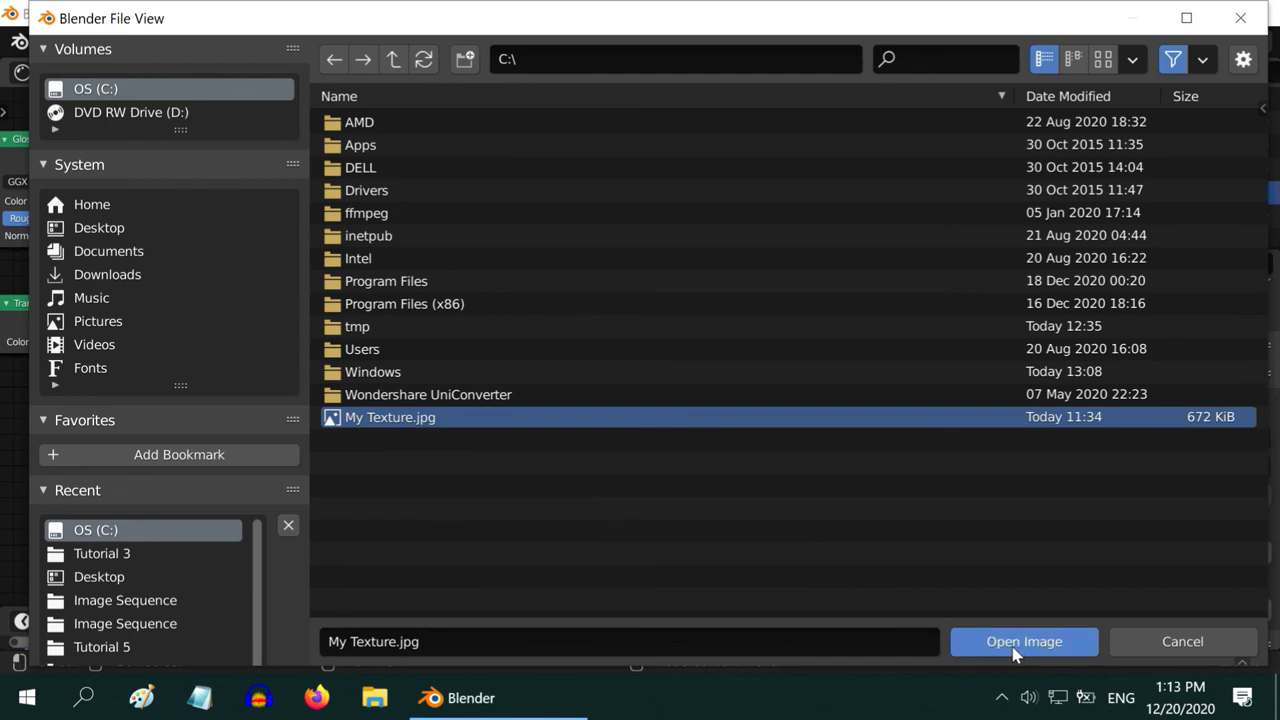
click(980, 648)
Connect the image texture's Color output to the Material Output's Surface input and inspect the textured cube.
drag(306, 429, 336, 430)
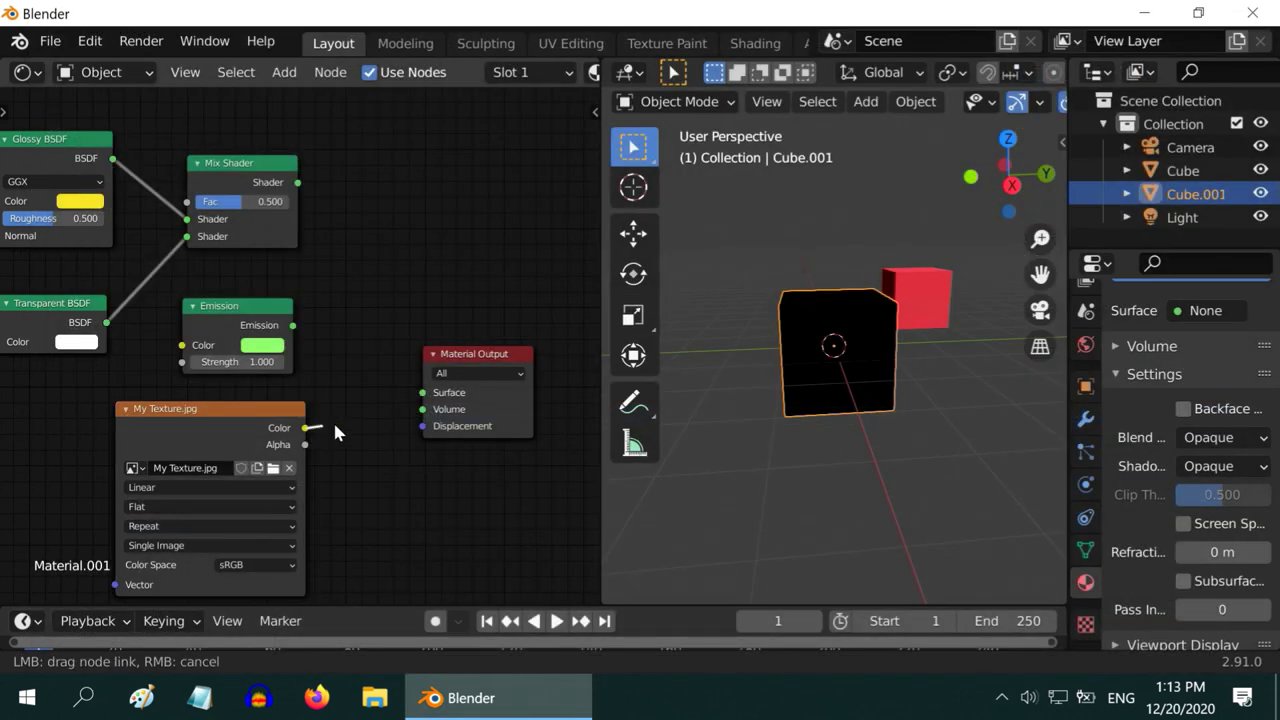
drag(425, 400, 423, 392)
scroll(837, 449, up, 4)
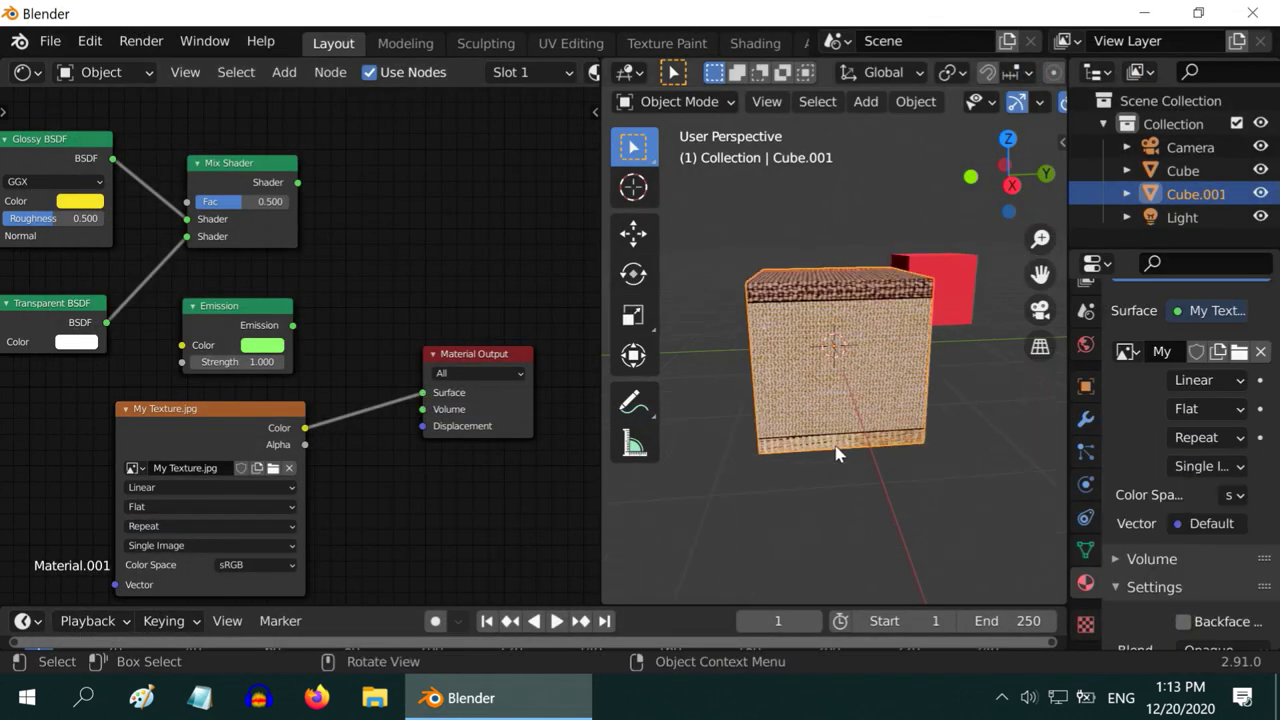
middle_drag(890, 522, 931, 547)
scroll(931, 548, down, 2)
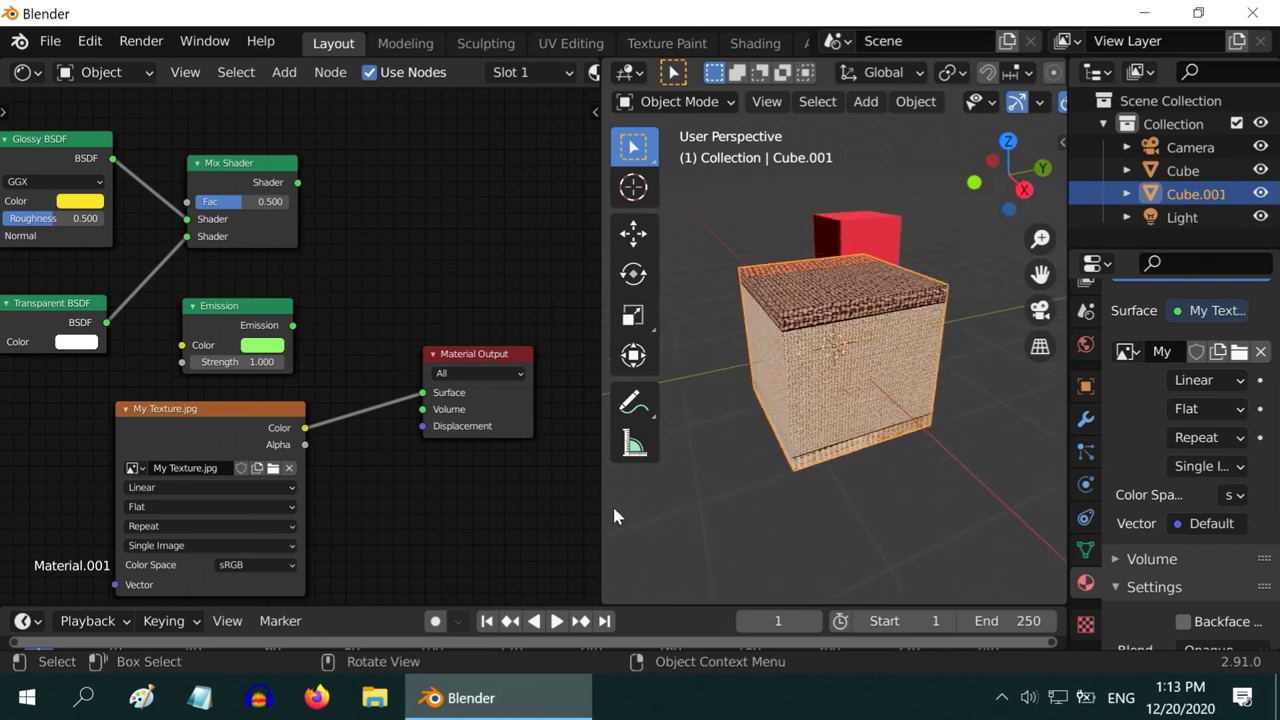